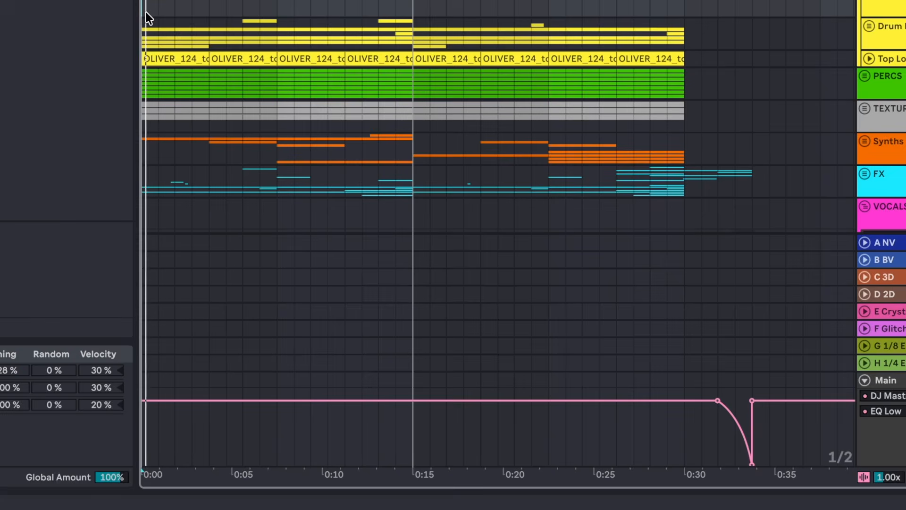
- Play the full arrangement from the start
key(space)
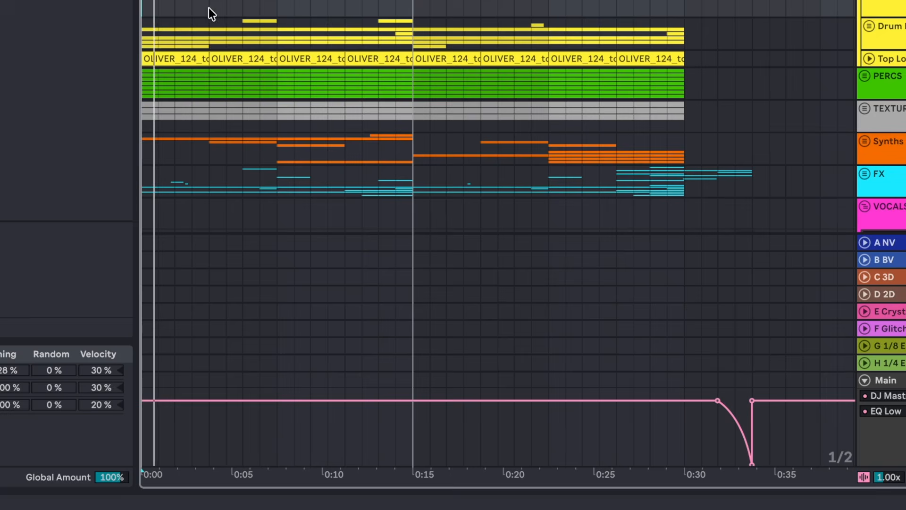
scroll(884, 2, up, 5)
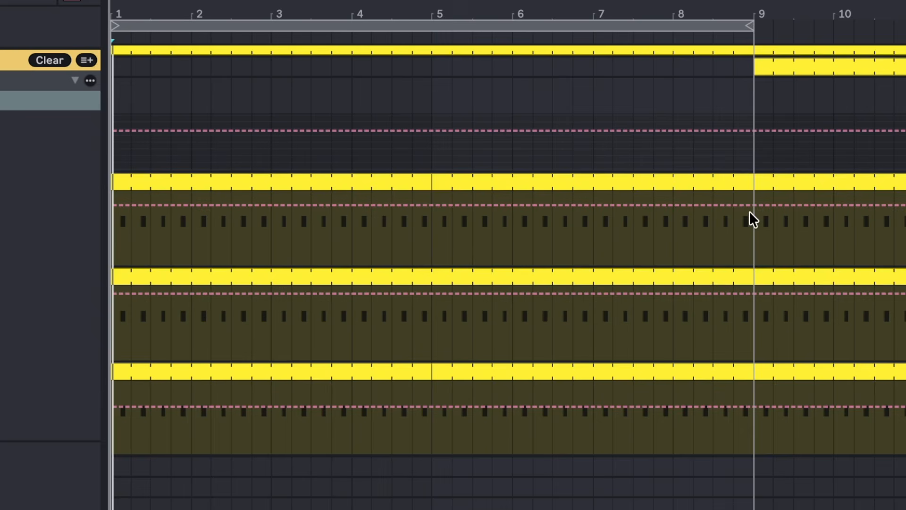
- Examine the note patterns of the layered closed hi-hat tracks, including a close-up of the offbeat notes around bars 3 to 6
click(572, 230)
scroll(559, 257, down, 5)
click(553, 248)
click(558, 282)
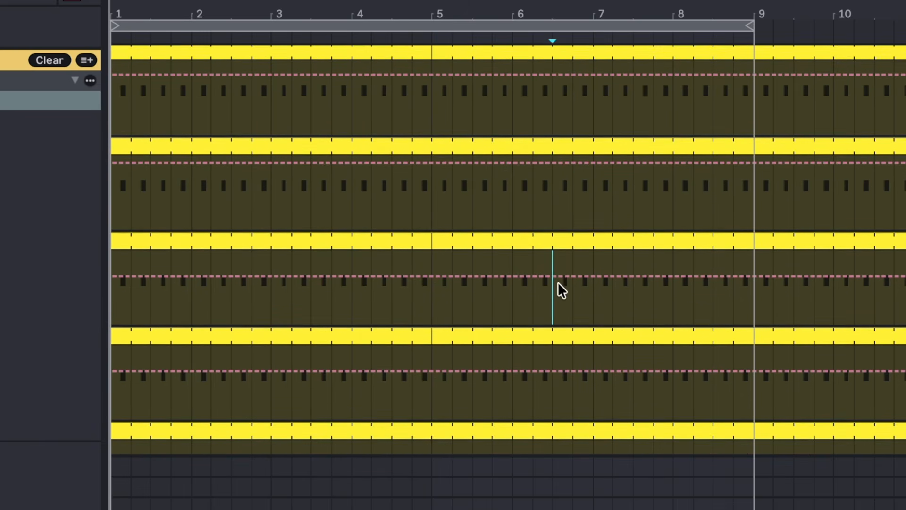
scroll(552, 302, down, 3)
click(552, 309)
scroll(551, 307, down, 1)
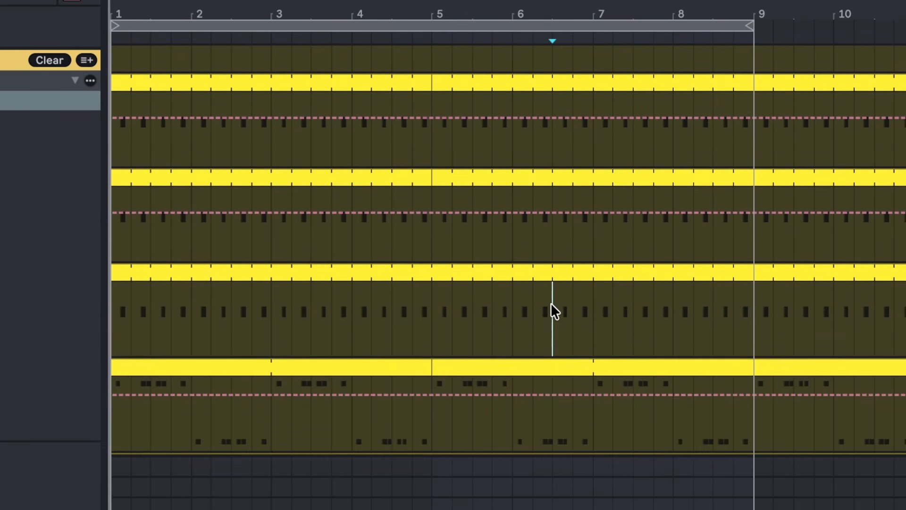
scroll(347, 318, up, 3)
drag(324, 316, 348, 283)
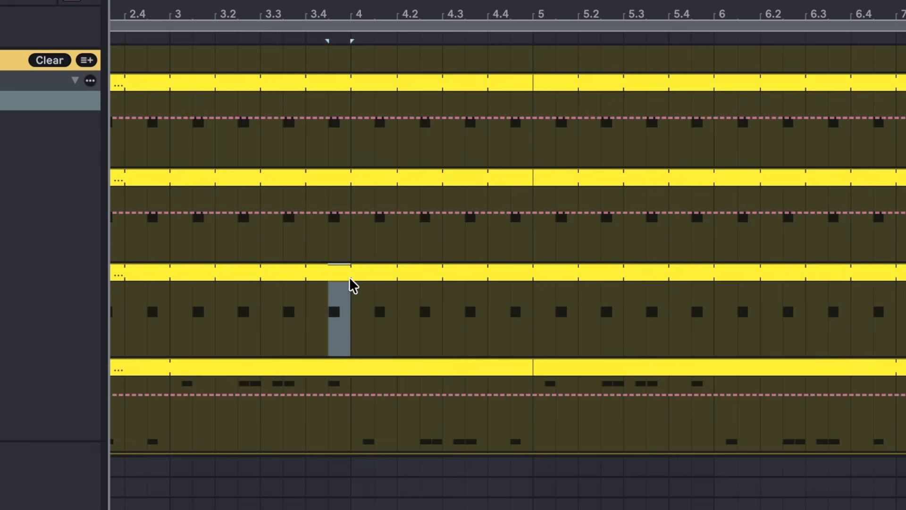
click(326, 234)
scroll(326, 233, down, 2)
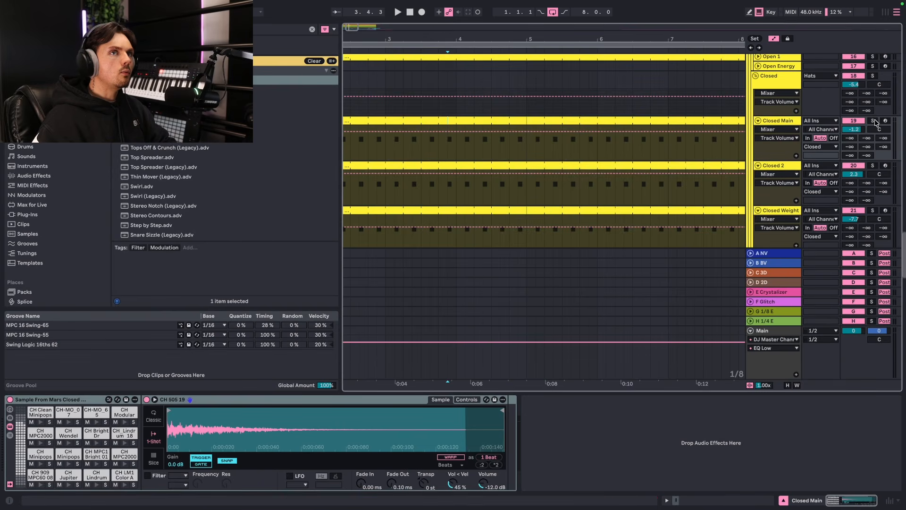
- Solo Closed Main and play it from bar 1, and replay from bar 1 with Closed 2 added to the solo
scroll(401, 147, left, 3)
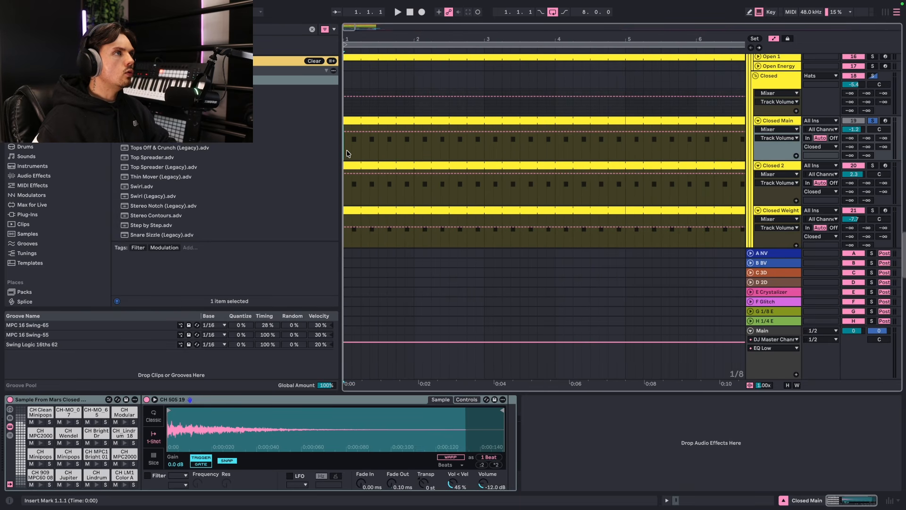
key(space)
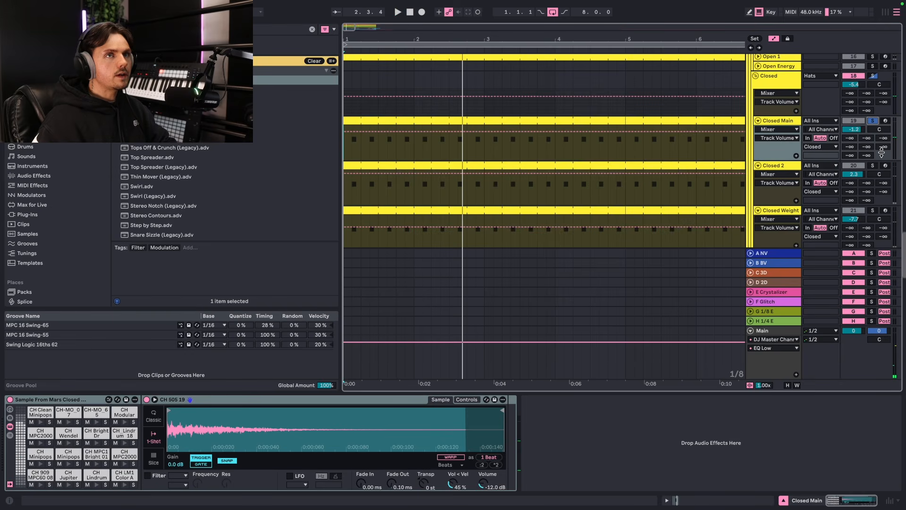
click(873, 166)
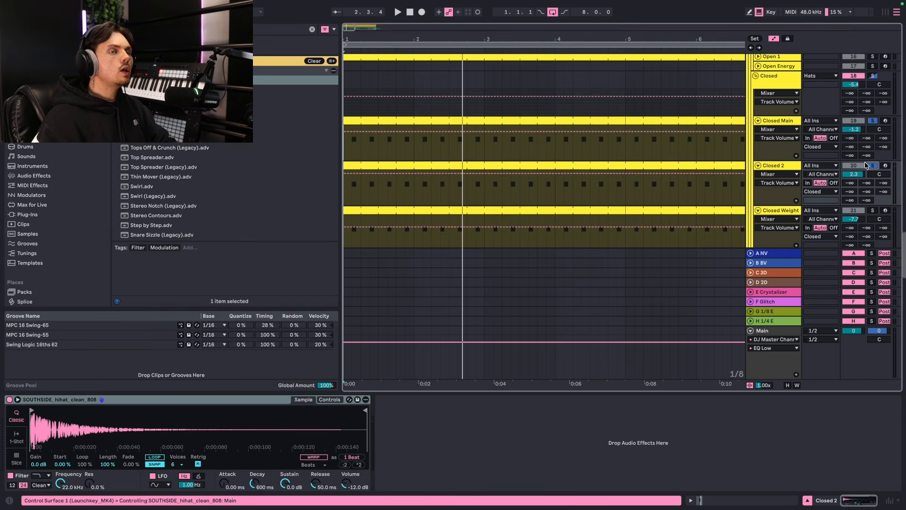
click(347, 197)
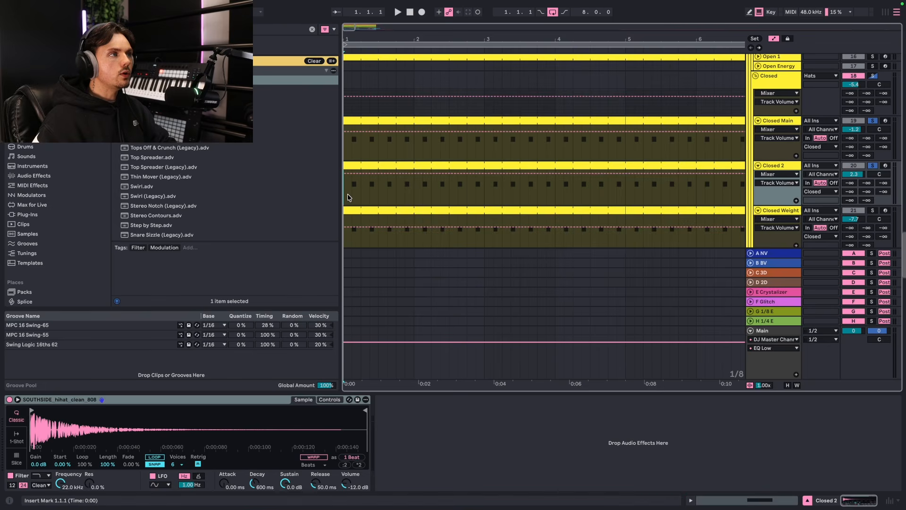
key(space)
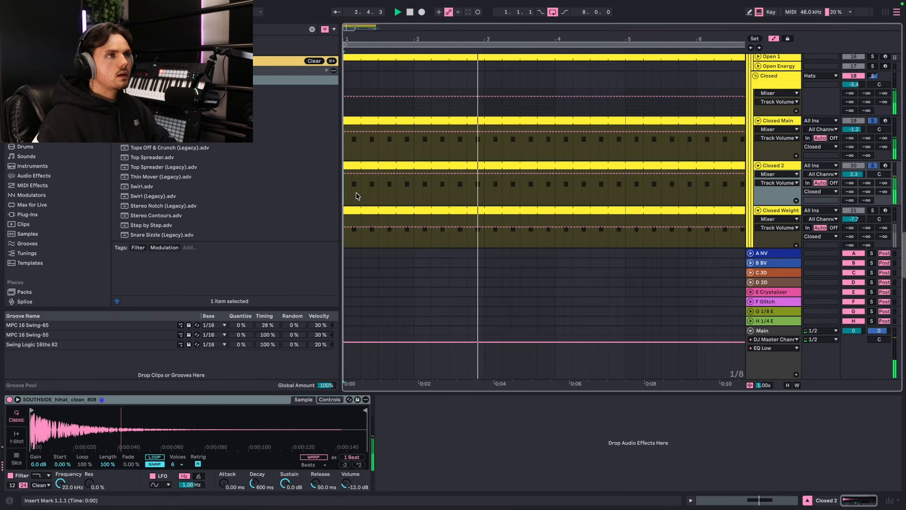
key(space)
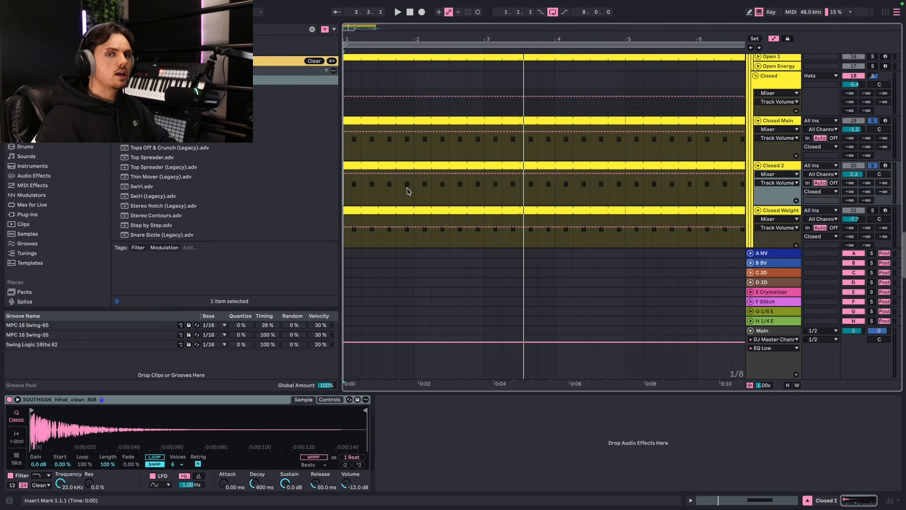
- Hide the automation lanes and play the soloed Closed Weight track from bar 1
scroll(405, 194, down, 2)
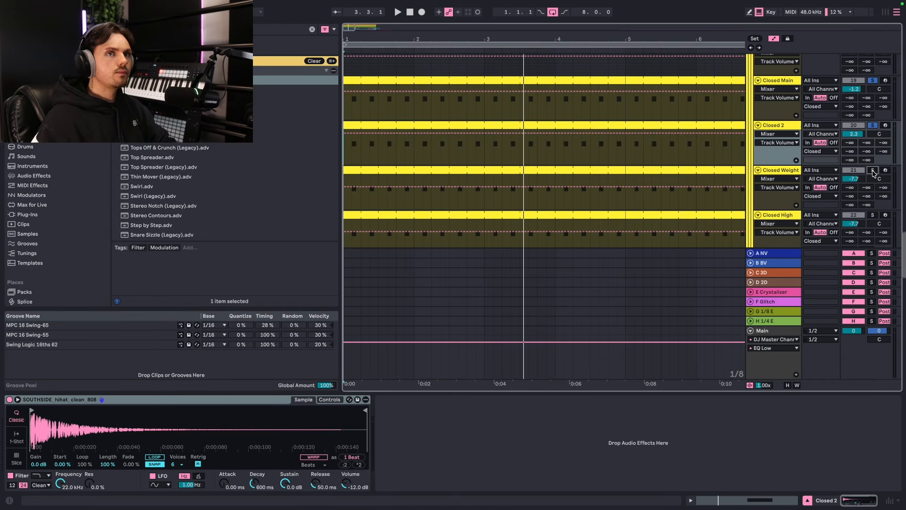
click(872, 170)
scroll(561, 191, up, 1)
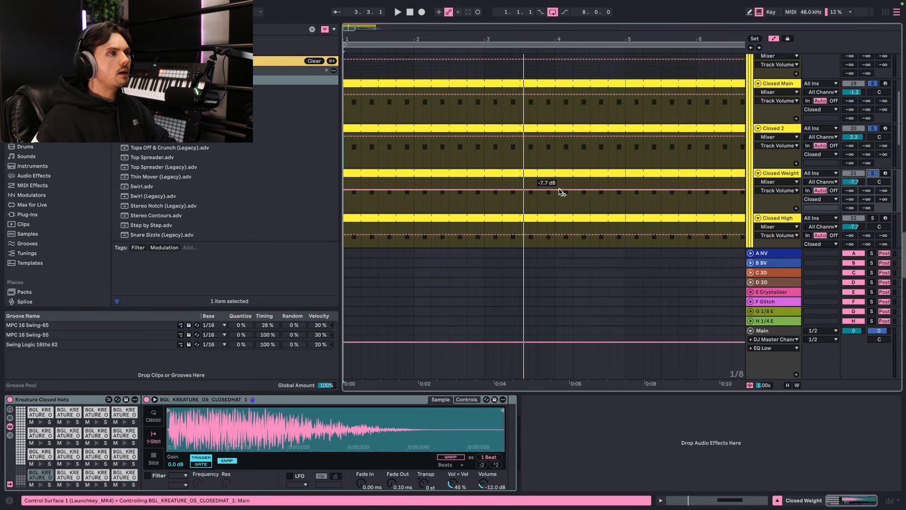
click(348, 186)
click(345, 185)
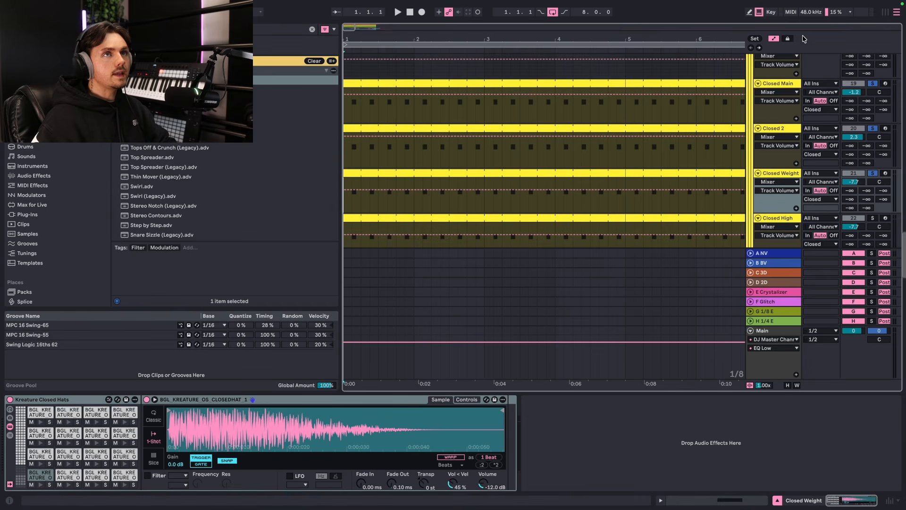
click(774, 40)
key(space)
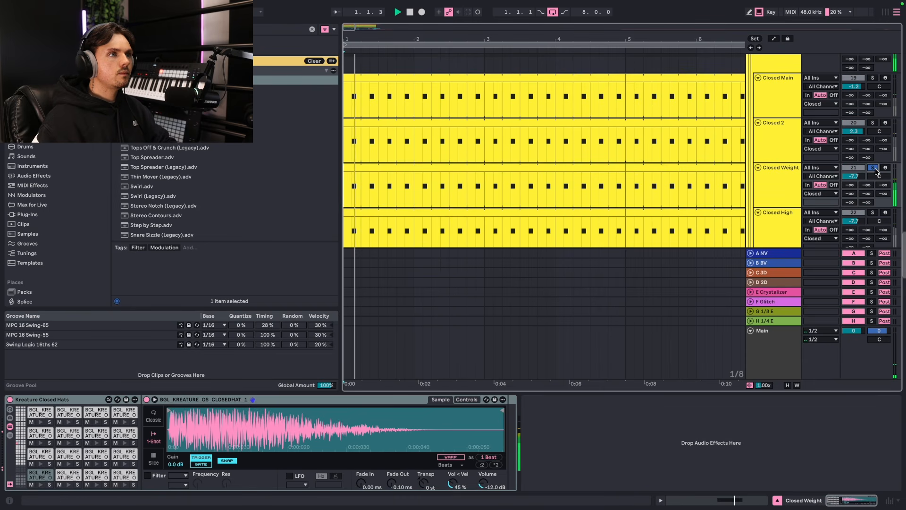
- Add Closed 2 and Closed Main back to the solo and play them together with Closed Weight
click(872, 123)
click(872, 78)
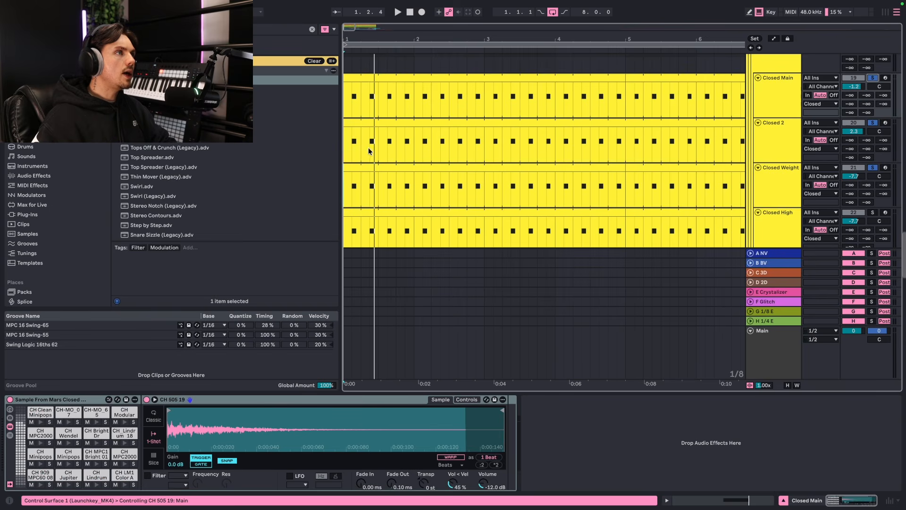
key(Down)
key(space)
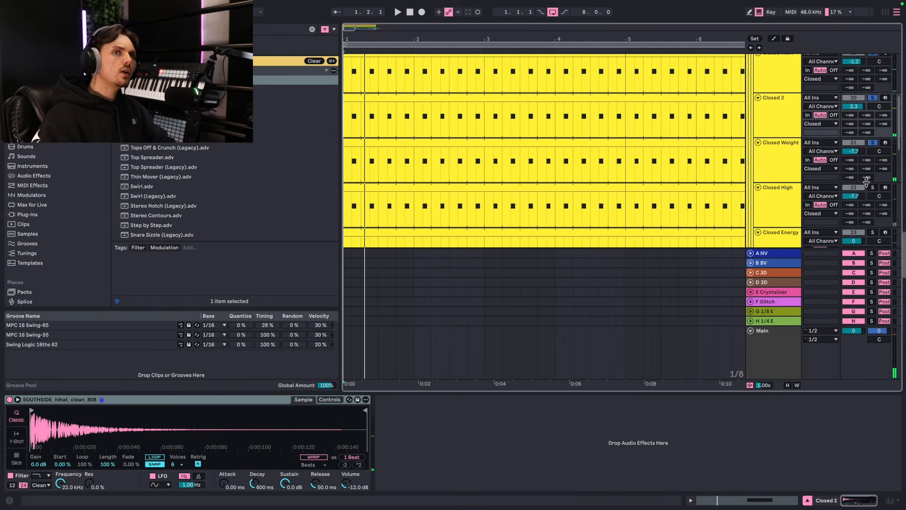
- Add Closed High to the soloed closed hat layers and play them from bar 1
scroll(866, 182, down, 1)
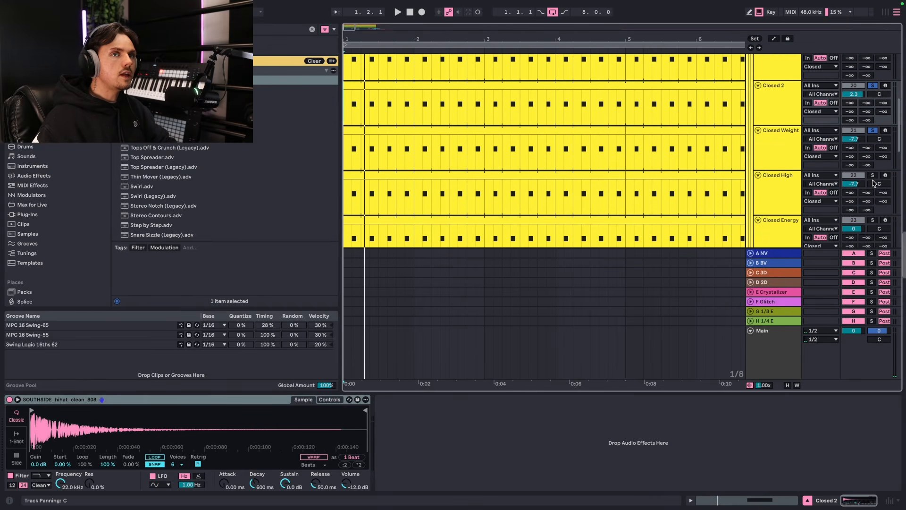
click(873, 176)
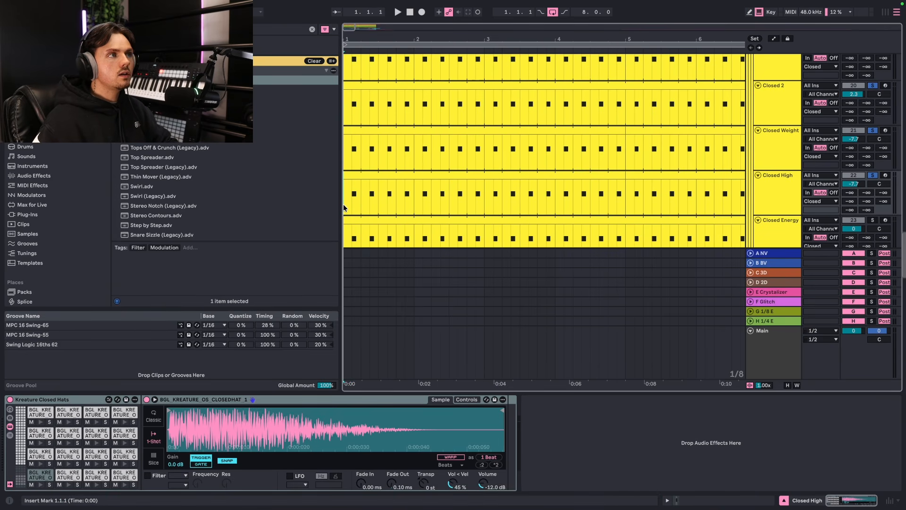
key(space)
- Remove Closed Weight from the solo and play the remaining closed hat layers from bar 1 for comparison
scroll(343, 204, down, 1)
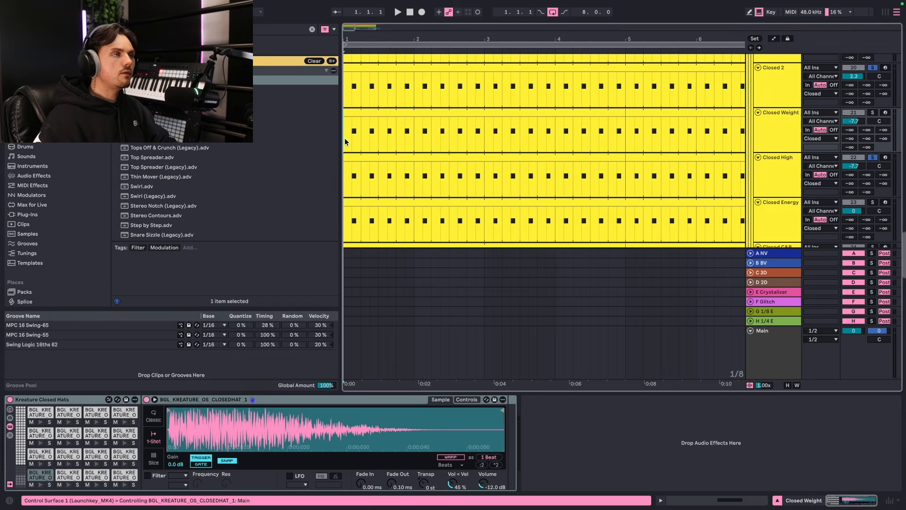
key(space)
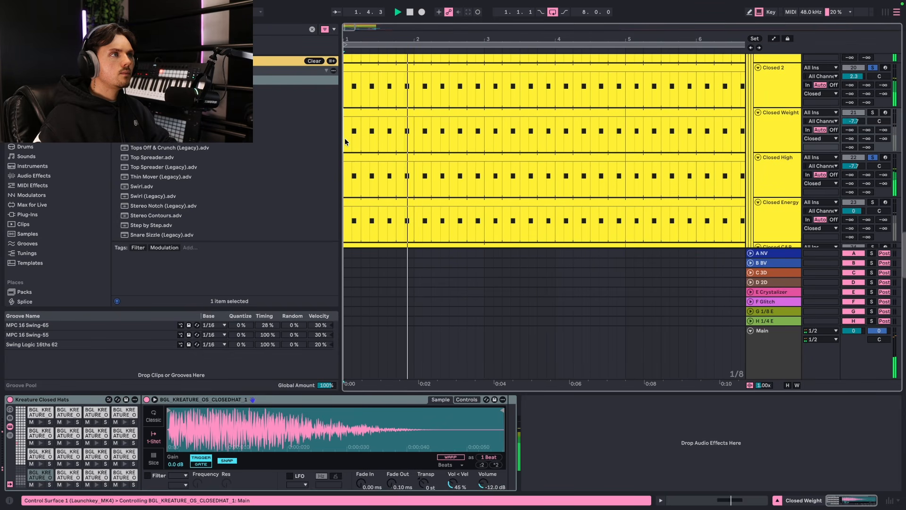
key(space)
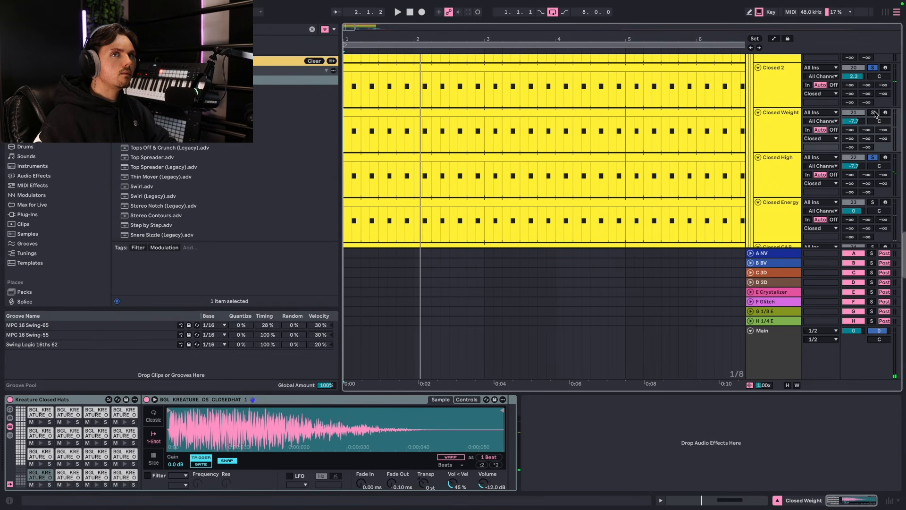
- Restore the solo on Closed Weight, add Closed Energy to it, and play the stacked closed hats from bar 1
scroll(872, 137, down, 2)
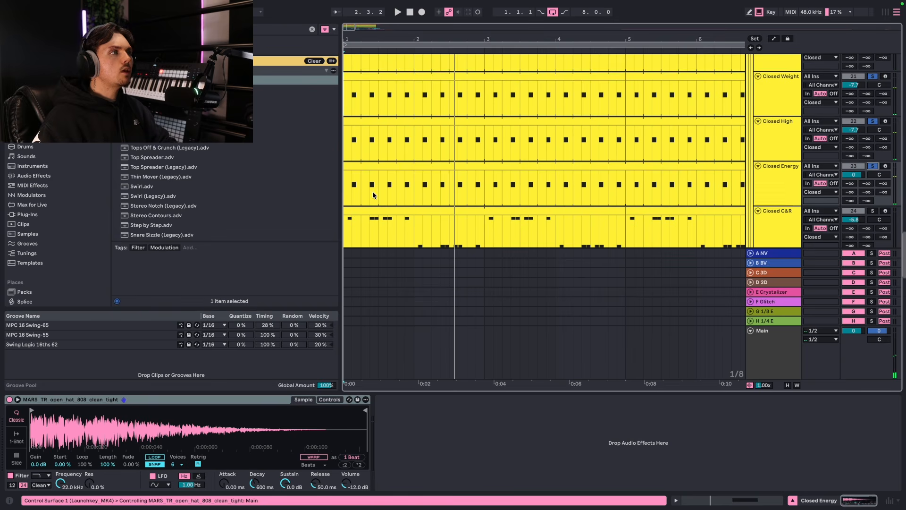
key(space)
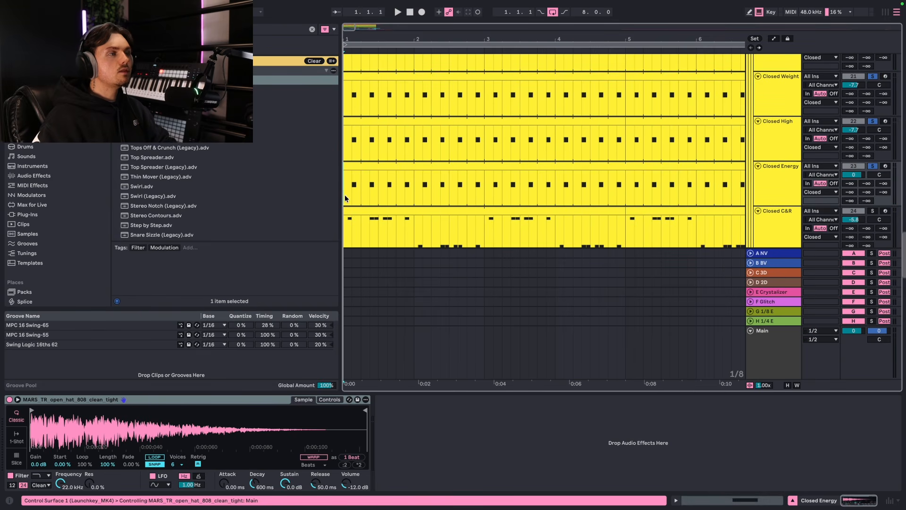
key(space)
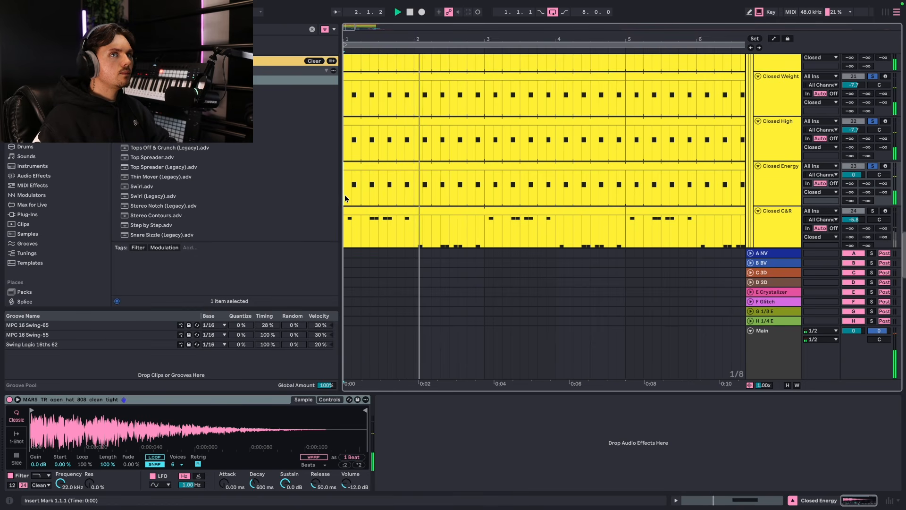
key(space)
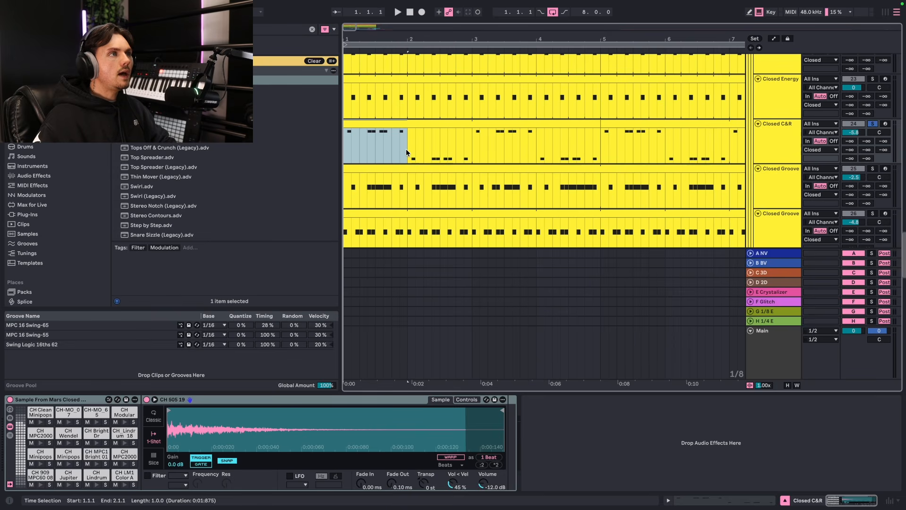
- Highlight the bar 4 phrase in the Closed C&R clip and play the soloed track from bar 1
drag(406, 148, 594, 143)
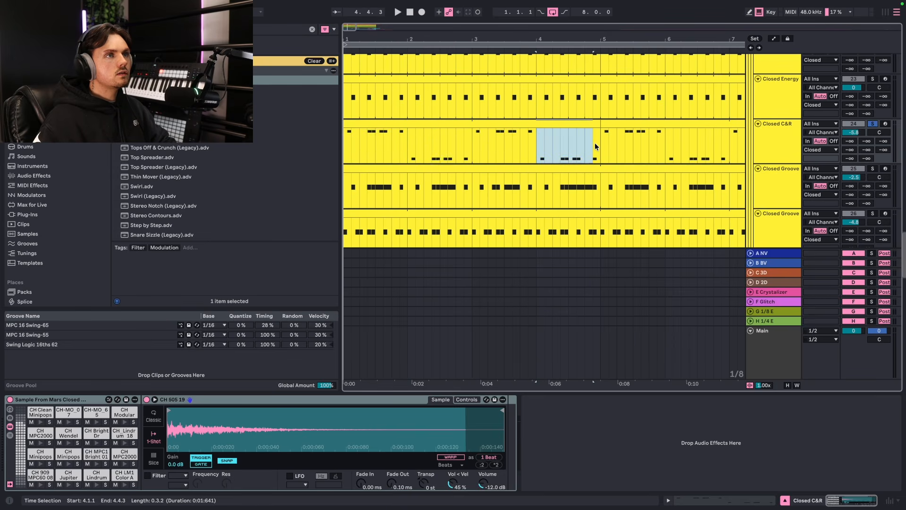
click(347, 153)
key(space)
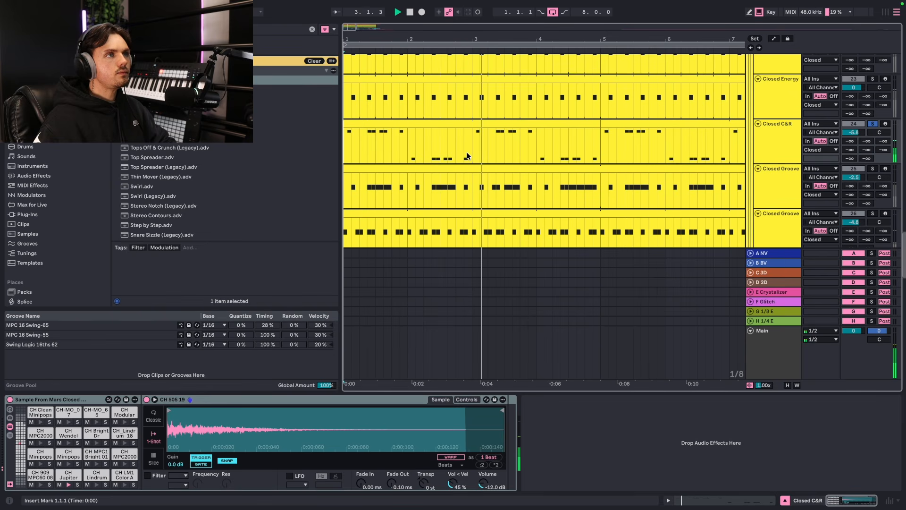
key(space)
- Select the Closed C&R response phrase from 2.1.1 to 2.4.1 and play the track from there
drag(376, 152, 453, 146)
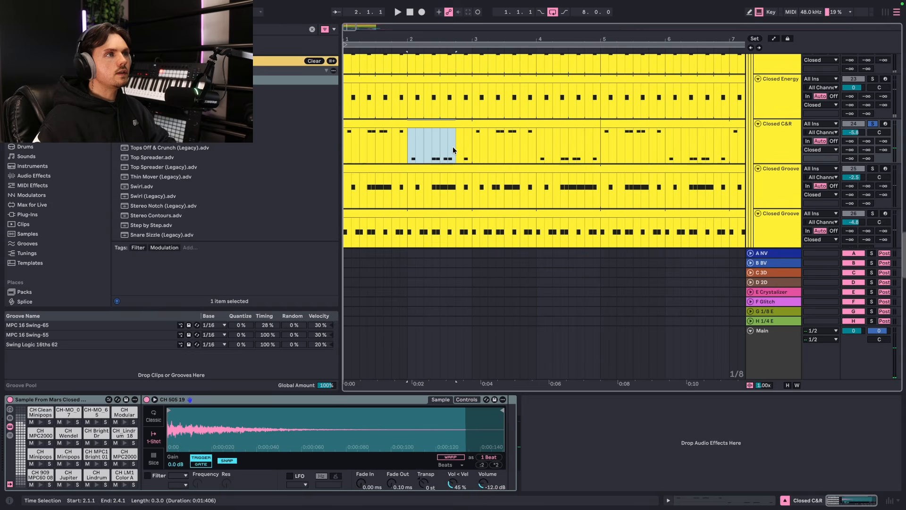
key(space)
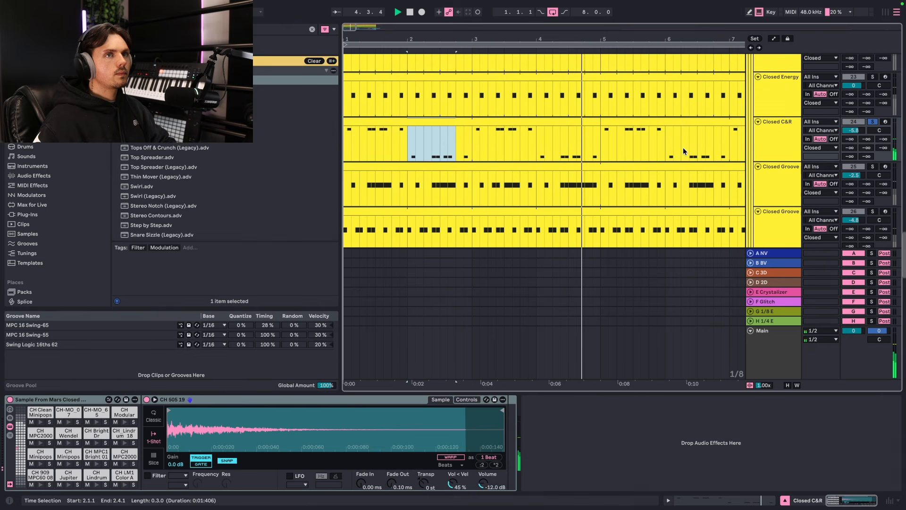
key(space)
- Move the solo from Closed C&R to the first Closed Groove track (track 25) and play it from bar 1
click(344, 189)
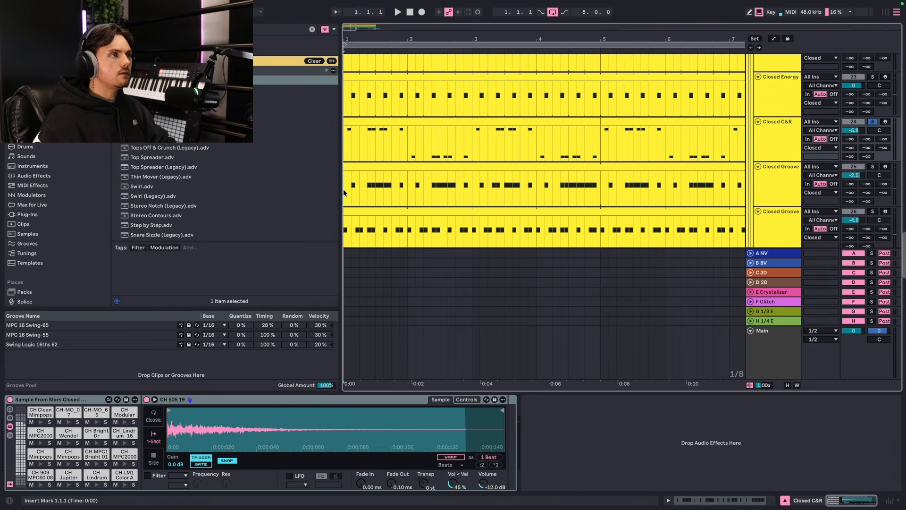
scroll(750, 191, down, 1)
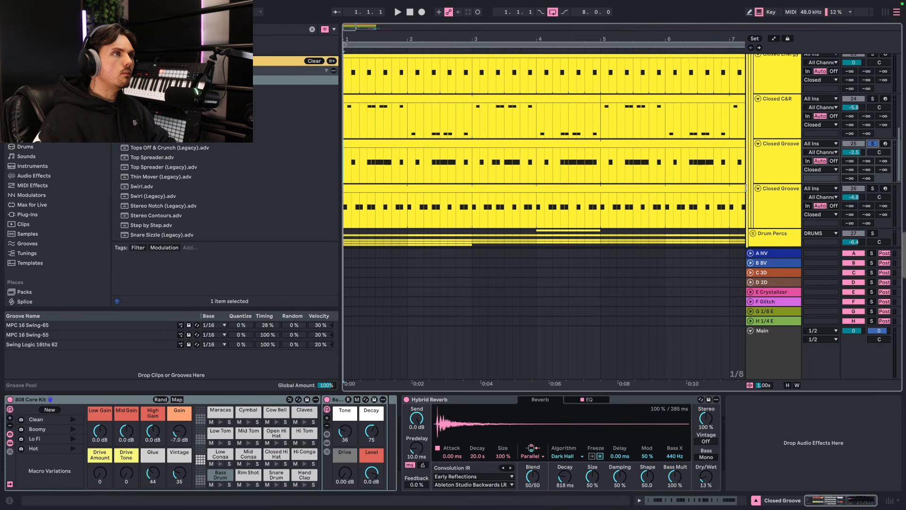
key(space)
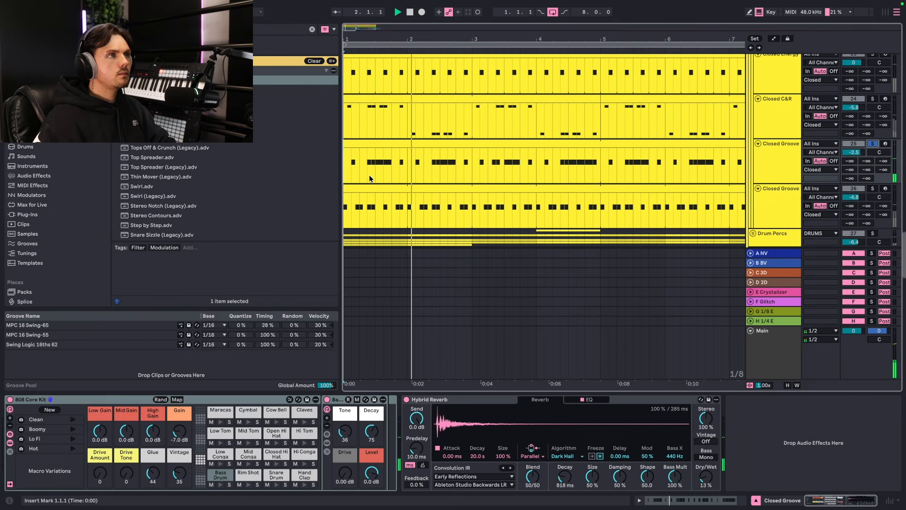
scroll(369, 179, down, 1)
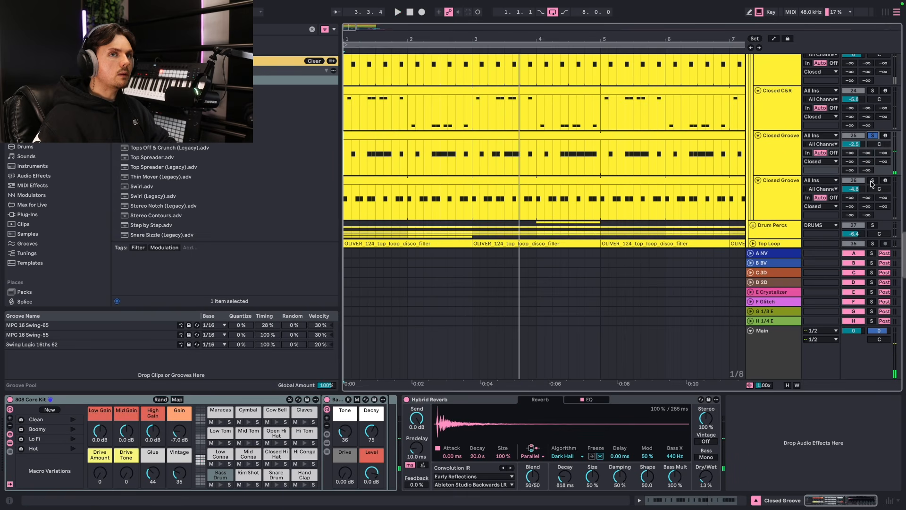
- Add the second Closed Groove track (track 26) to the solo and play both groove layers from bar 1
click(872, 181)
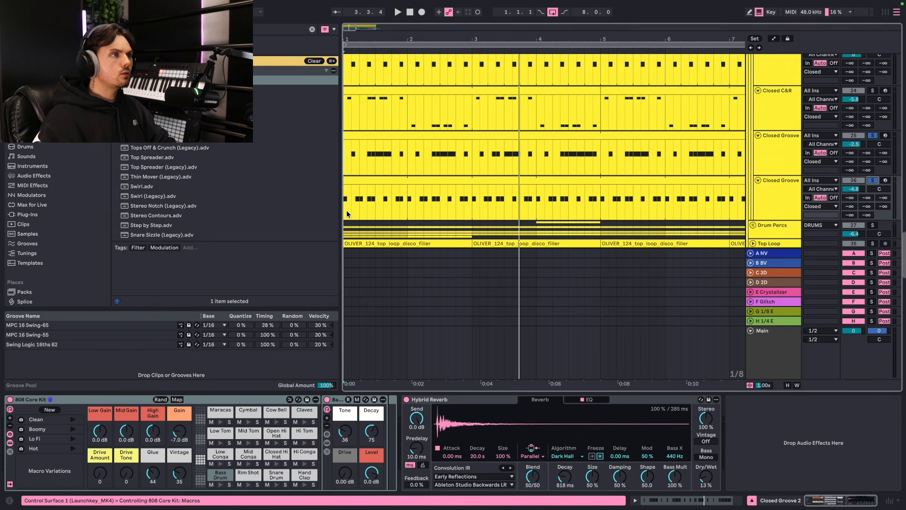
click(346, 210)
key(space)
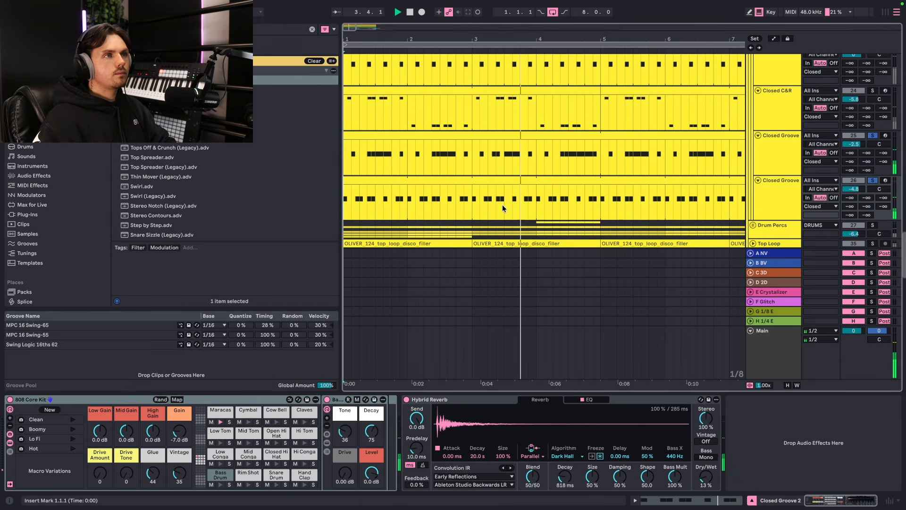
scroll(502, 206, down, 3)
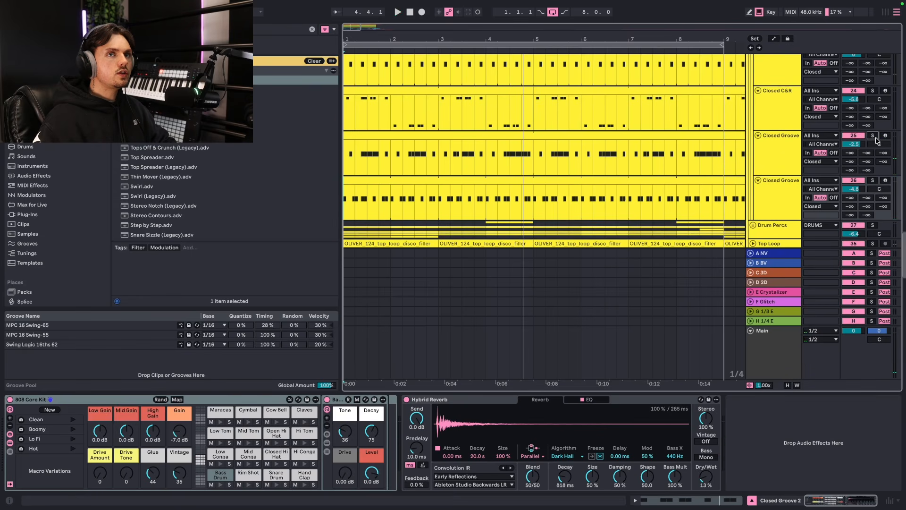
- Solo Closed Main, Closed 2, Closed Weight, Closed High and Closed Energy together and play the stack from bar 1
scroll(876, 140, up, 10)
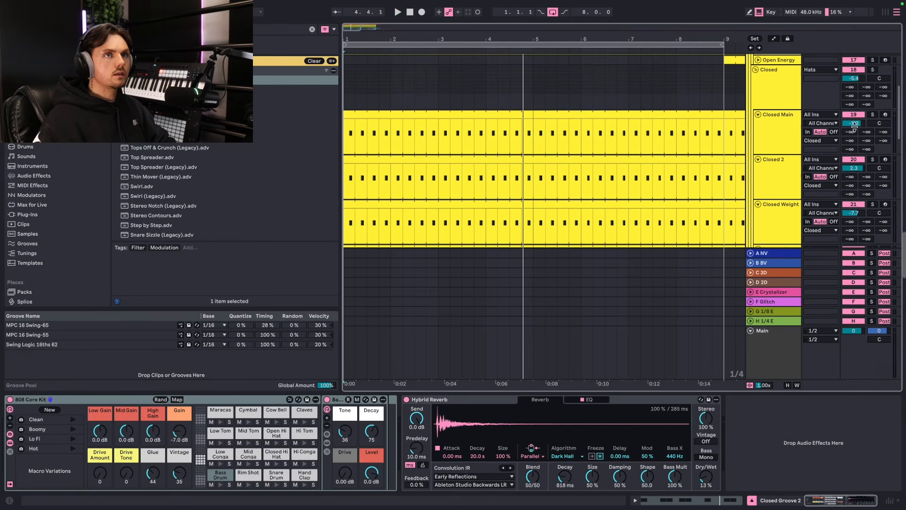
click(872, 115)
click(873, 159)
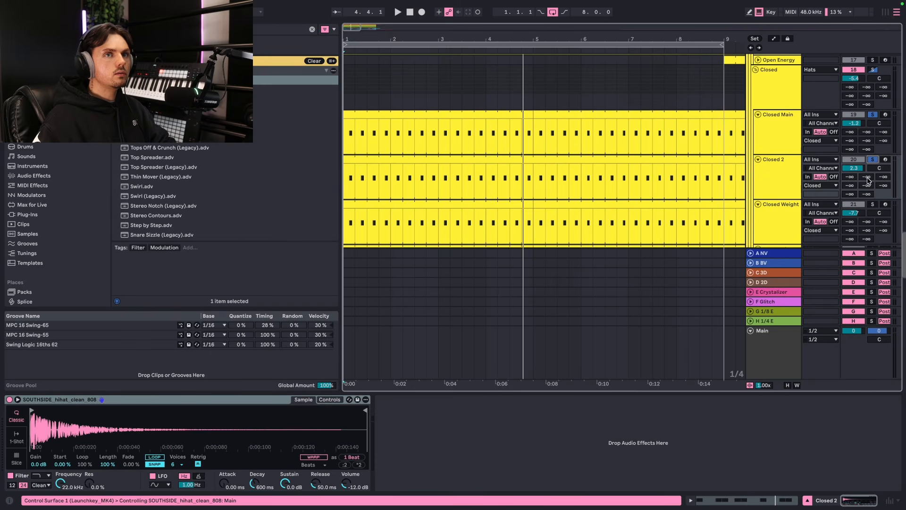
scroll(872, 165, down, 2)
click(871, 170)
scroll(870, 171, down, 3)
click(871, 166)
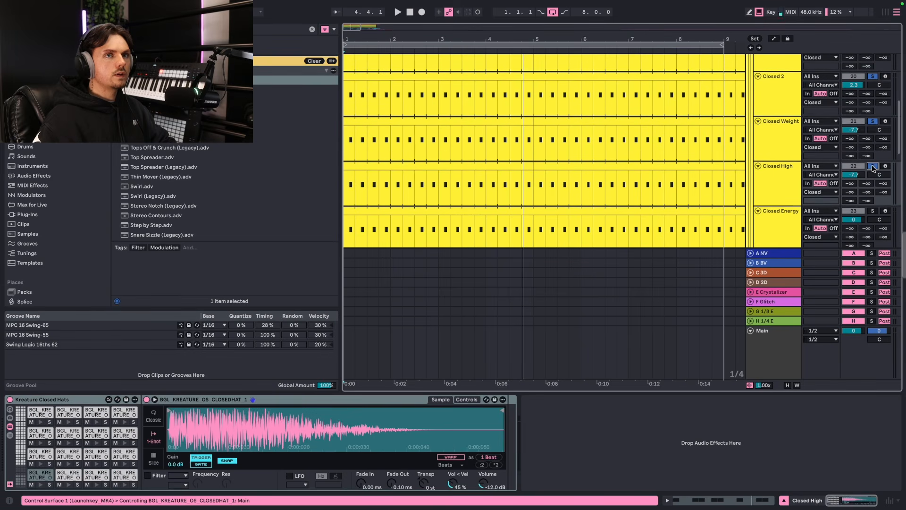
scroll(872, 171, down, 2)
click(872, 183)
key(space)
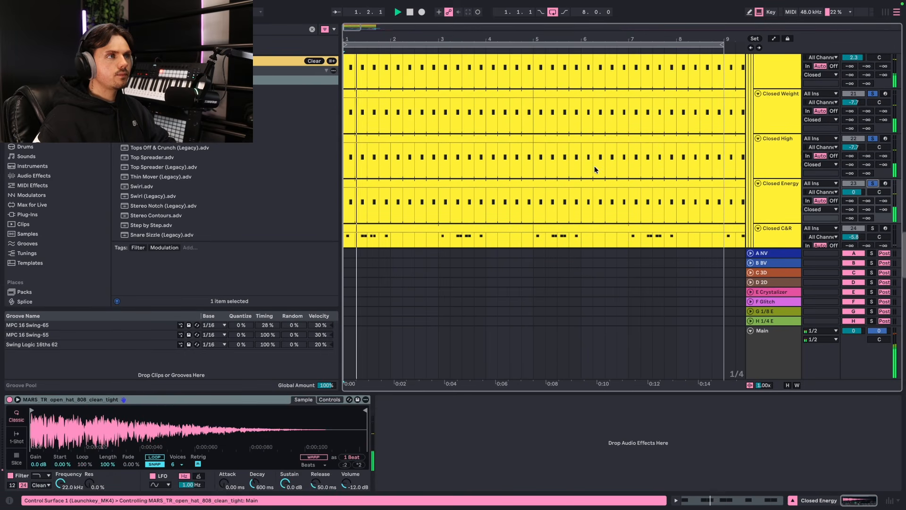
- Add Closed C&R to the soloed closed hat stack and play the combined layers
scroll(594, 169, down, 2)
scroll(594, 170, down, 2)
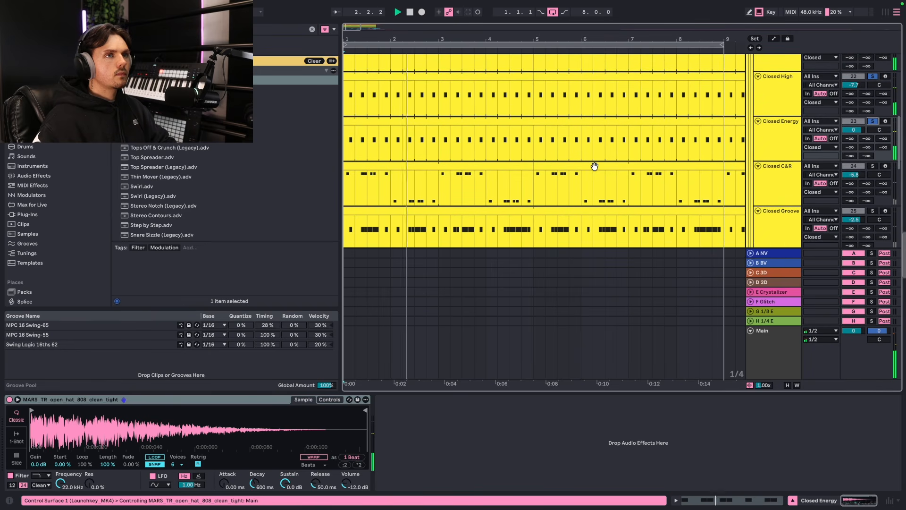
scroll(595, 166, down, 2)
click(872, 126)
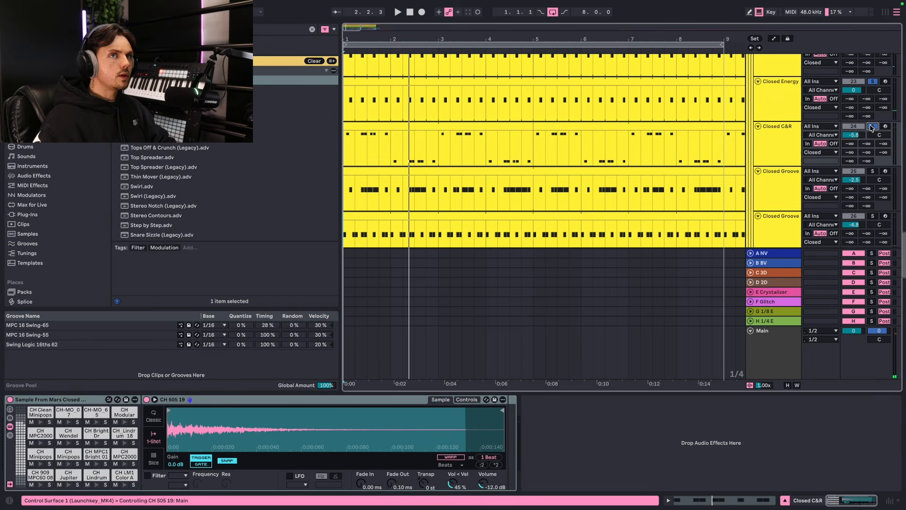
key(space)
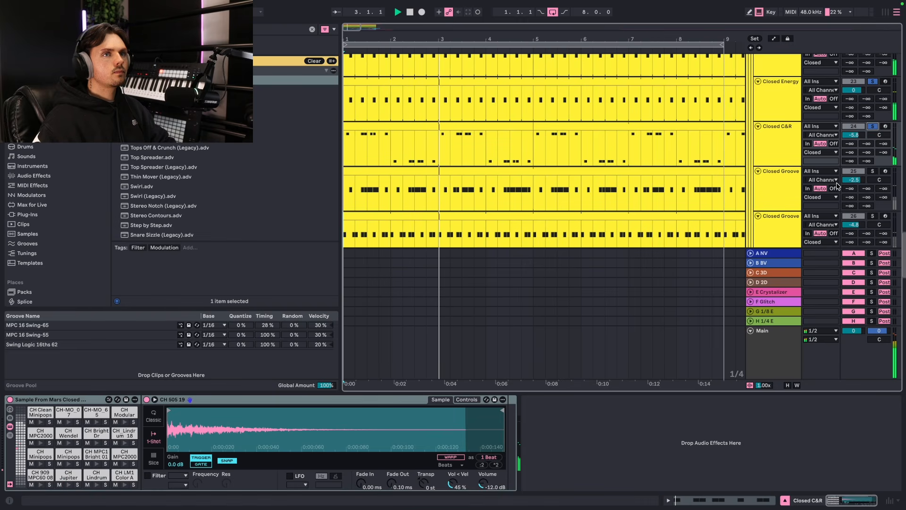
- Add the Closed Groove layers to the soloed closed hats and play the full stack
scroll(887, 137, down, 1)
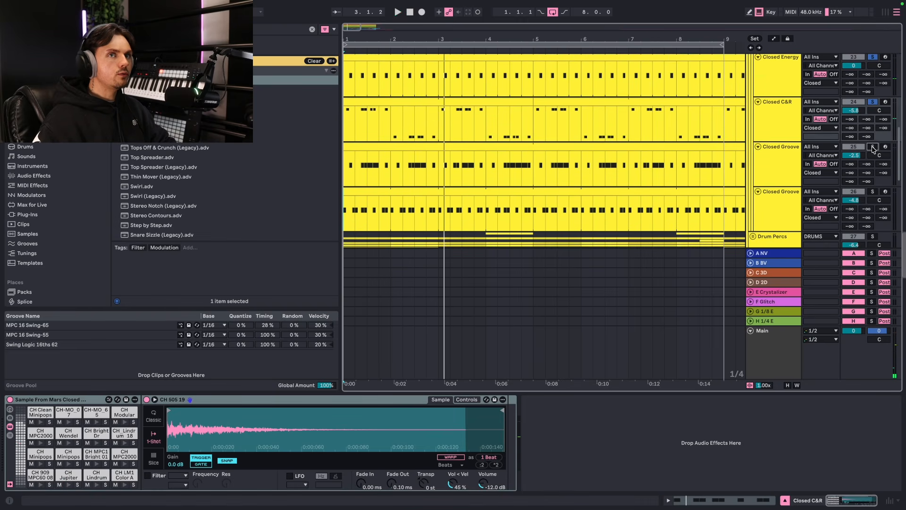
click(873, 191)
key(space)
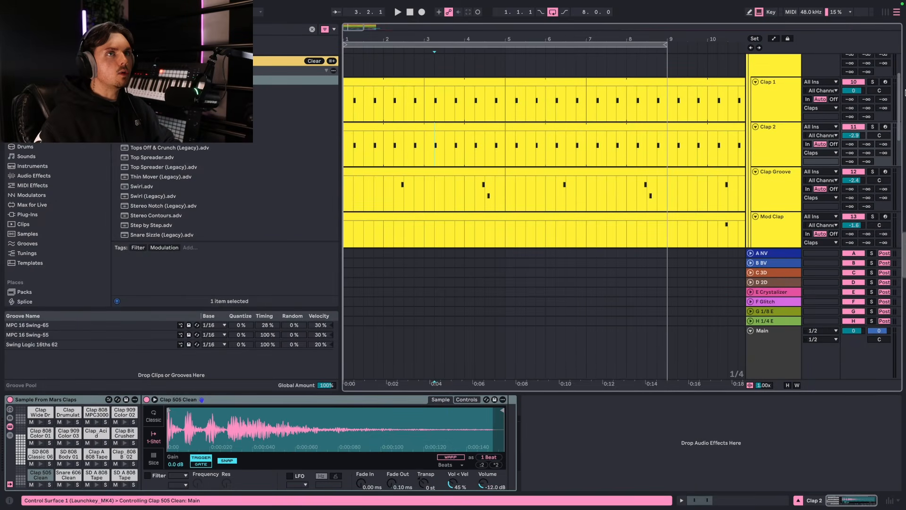
- Solo the Clap 1 track and play it from 3.2.1
click(872, 82)
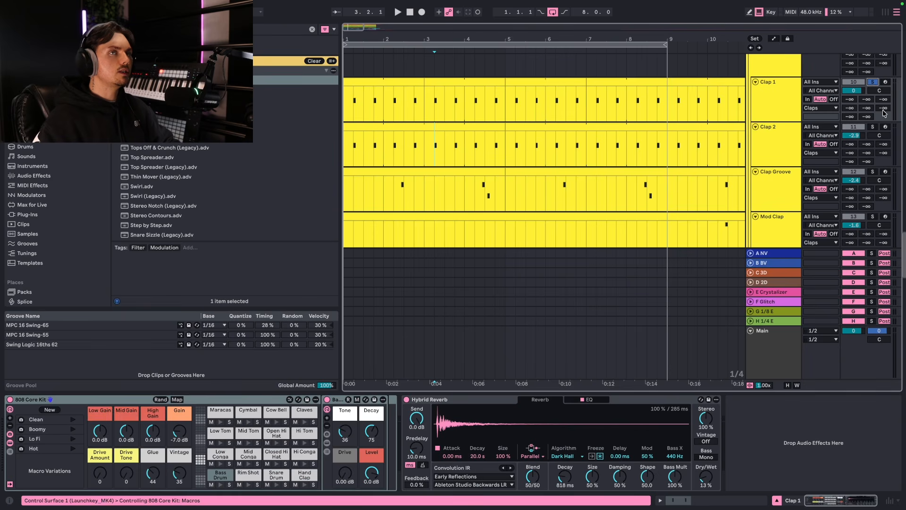
scroll(720, 122, up, 1)
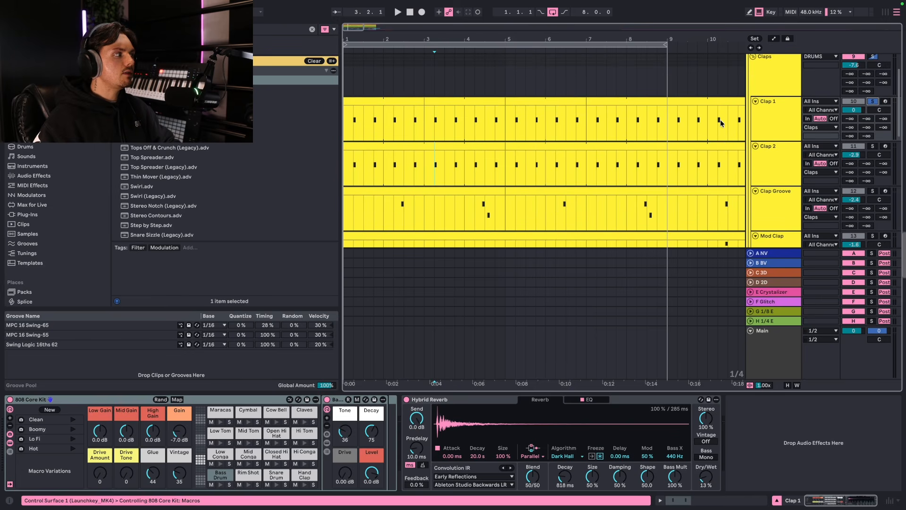
key(space)
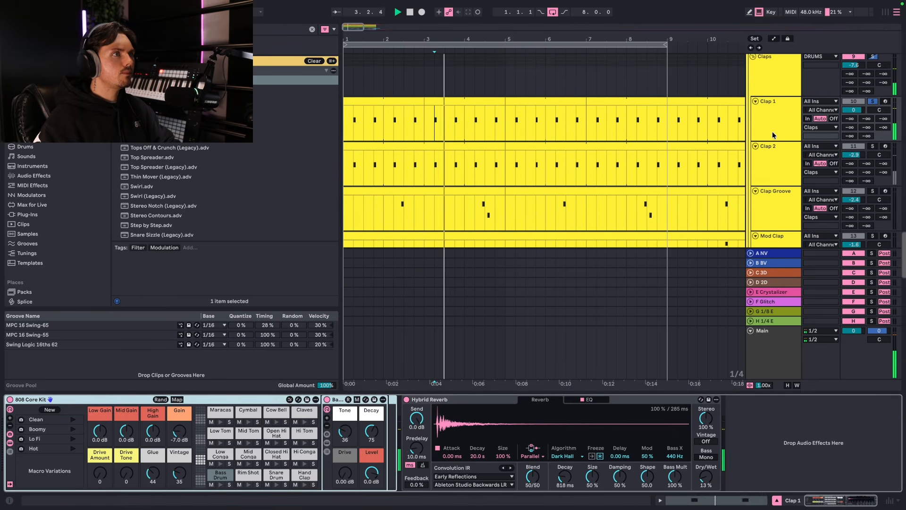
scroll(772, 132, down, 1)
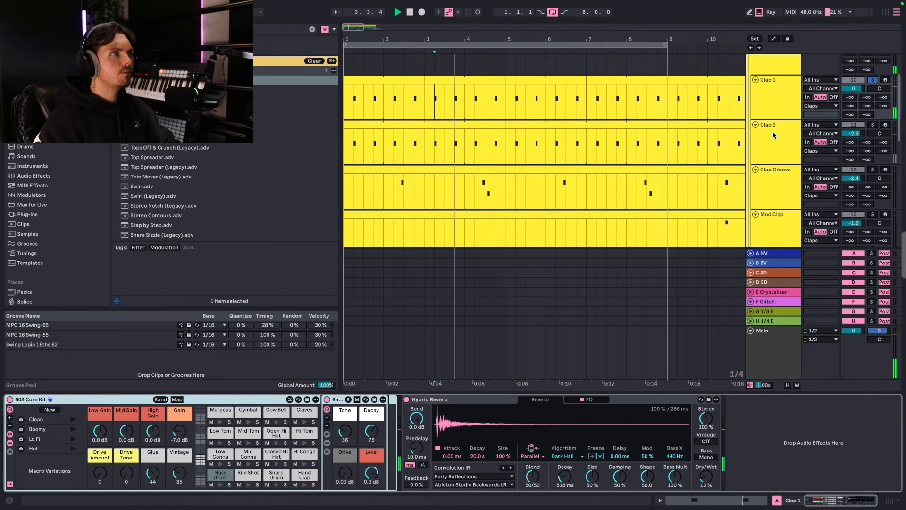
- Move the solo to Clap 2 to hear it alone, and add Clap 1 back to play both claps from 3.2.1
click(873, 125)
key(space)
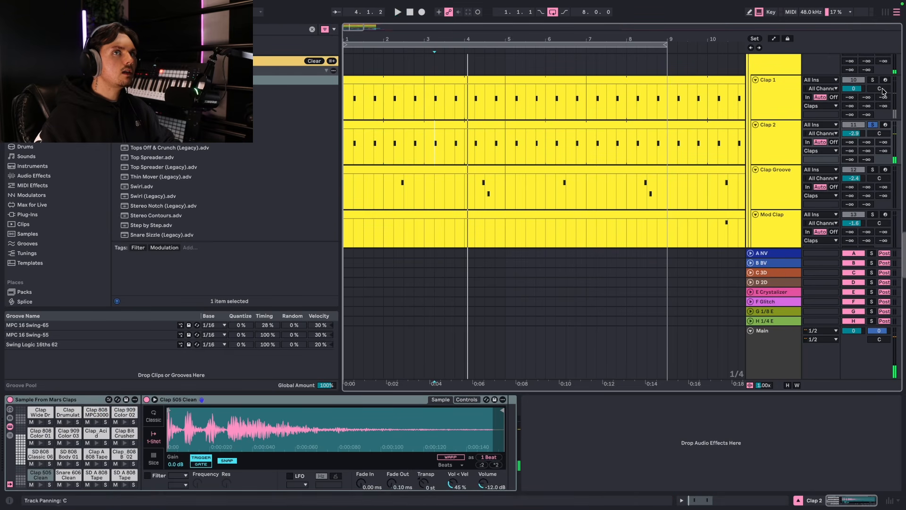
ctrl+click(873, 80)
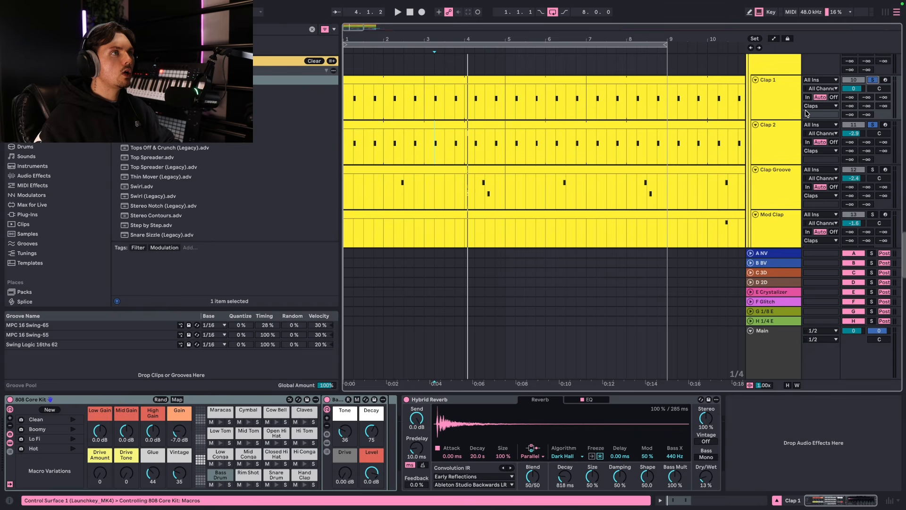
key(space)
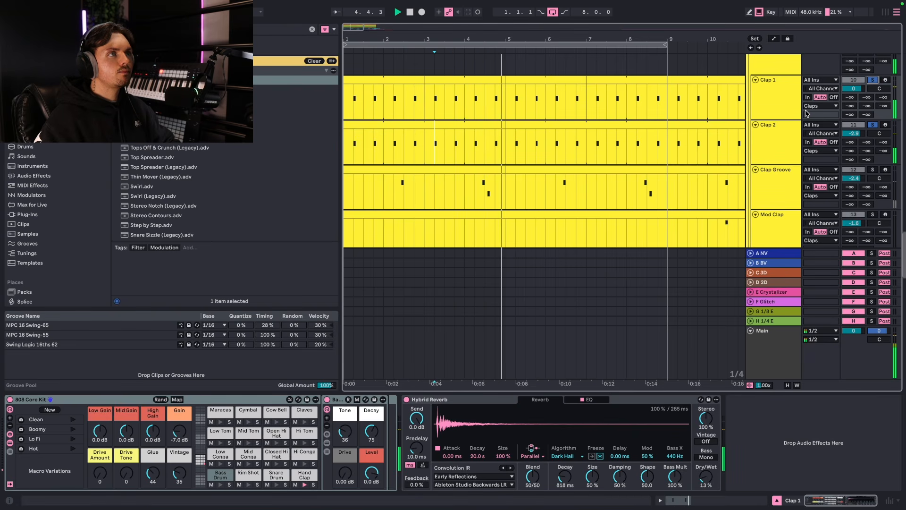
key(space)
- Consolidate the first Clap 2 clip, from bar 1 to bar 5, into a single four-bar clip
click(467, 125)
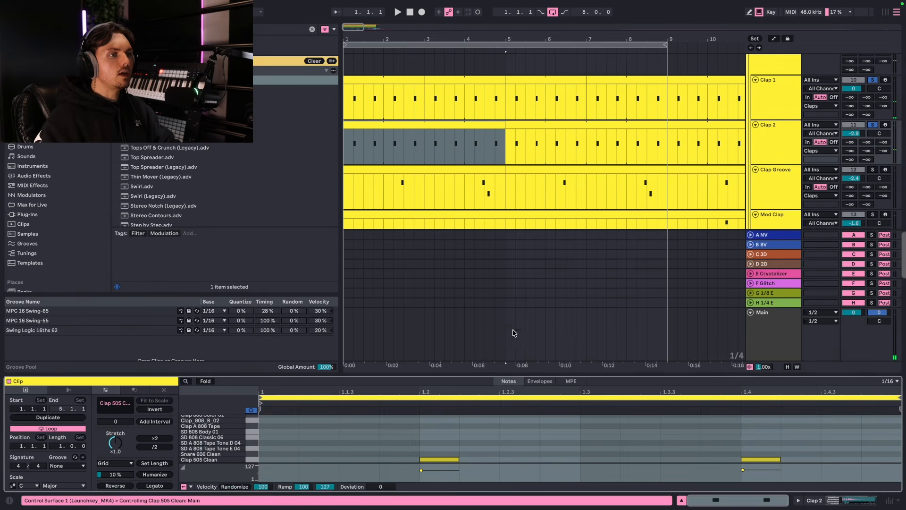
click(427, 124)
key(super+j)
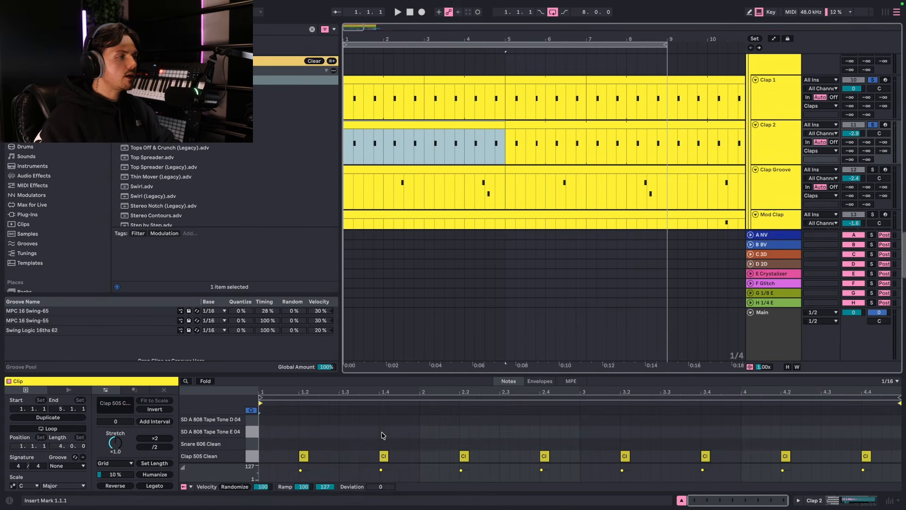
- Insert Clap_808_B_02 hits at 1.4 and 2.4 in the Clap 2 clip
click(382, 434)
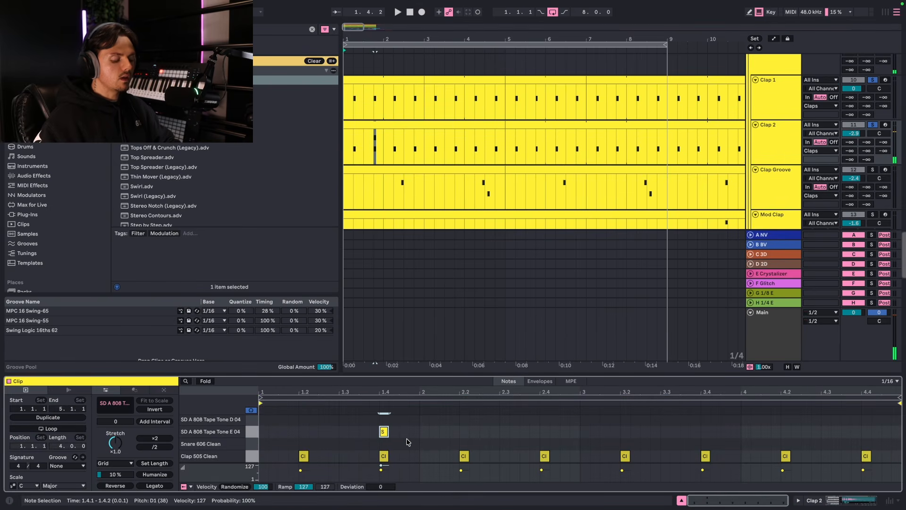
key(Up)
key(Up)
key(Up)
key(Up)
key(Up)
key(Up)
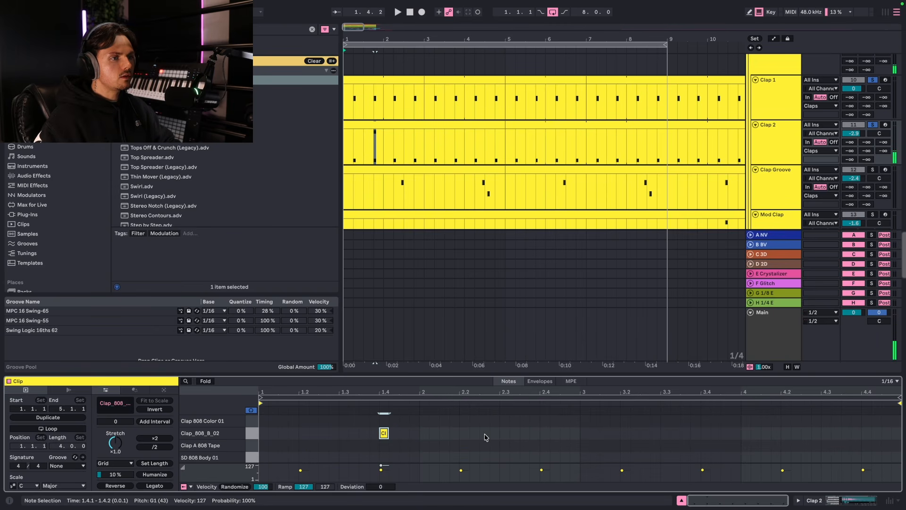
click(545, 432)
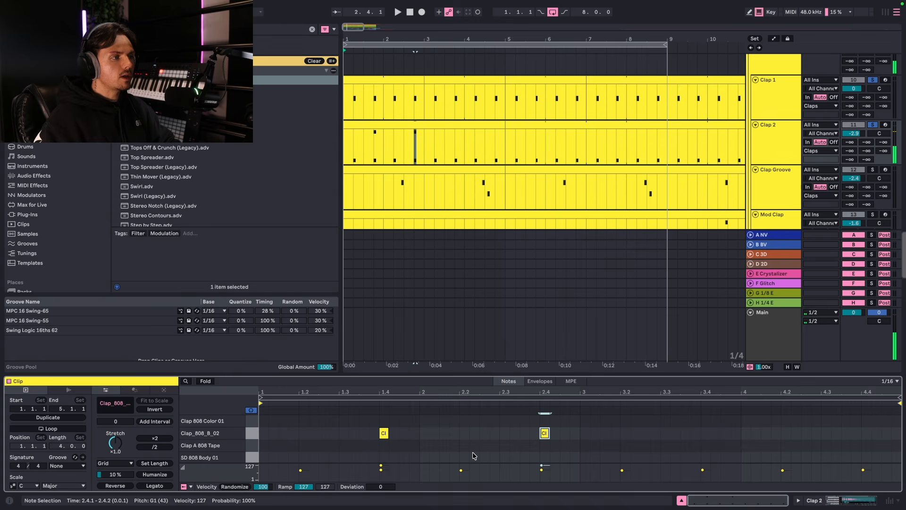
- Play the claps from bar 1 and highlight the beats at 1.4 and 2.4 on Clap 2
click(350, 143)
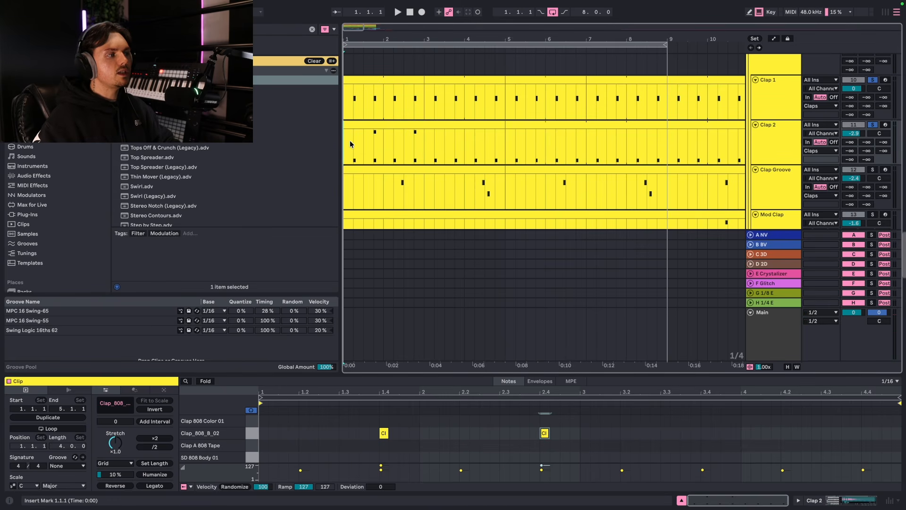
key(space)
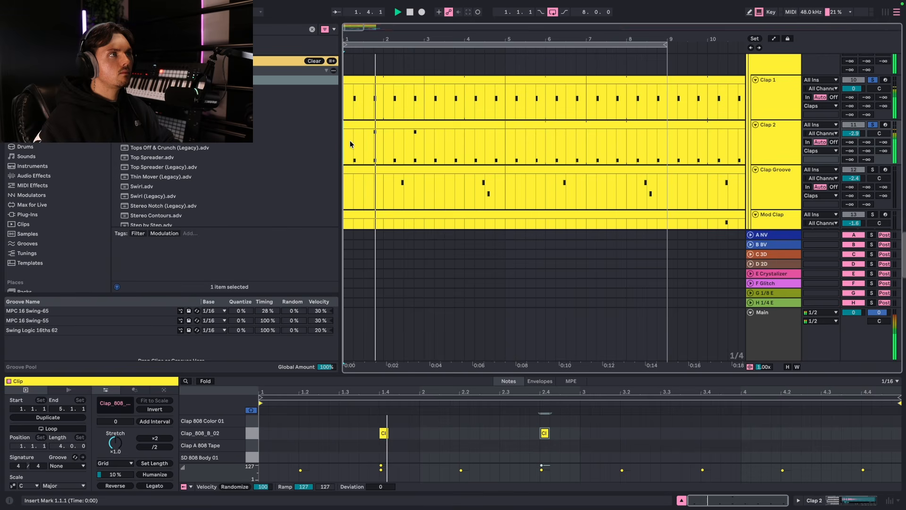
key(space)
drag(372, 143, 380, 142)
click(422, 140)
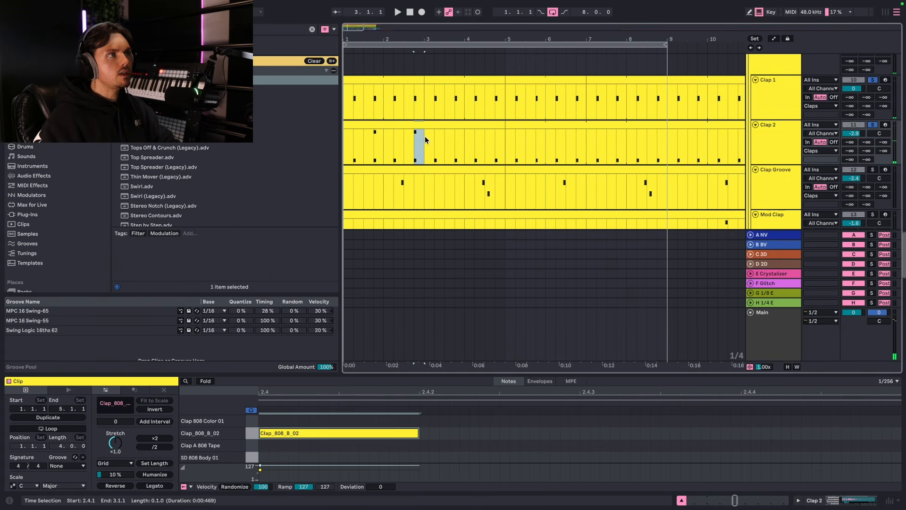
click(379, 150)
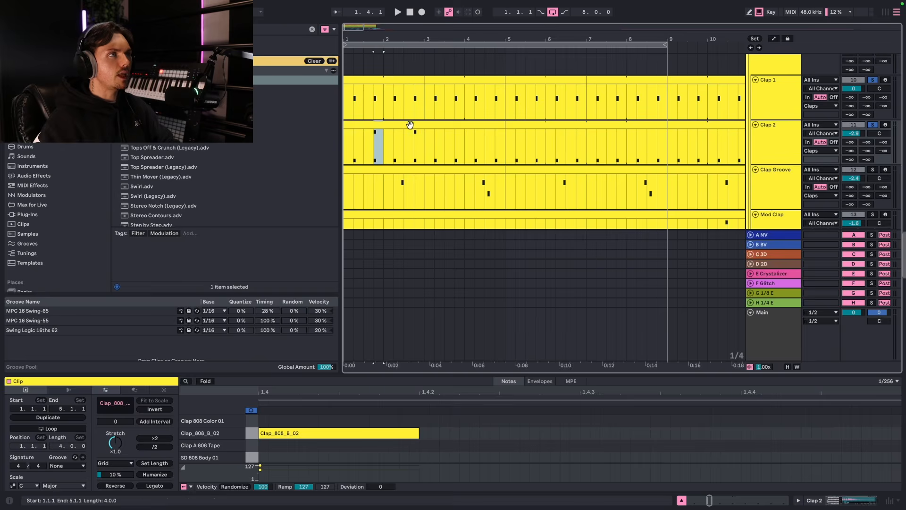
- Play the soloed claps with Clap Groove from 2.1.1 and highlight the Clap Groove hit in bar 2
click(397, 187)
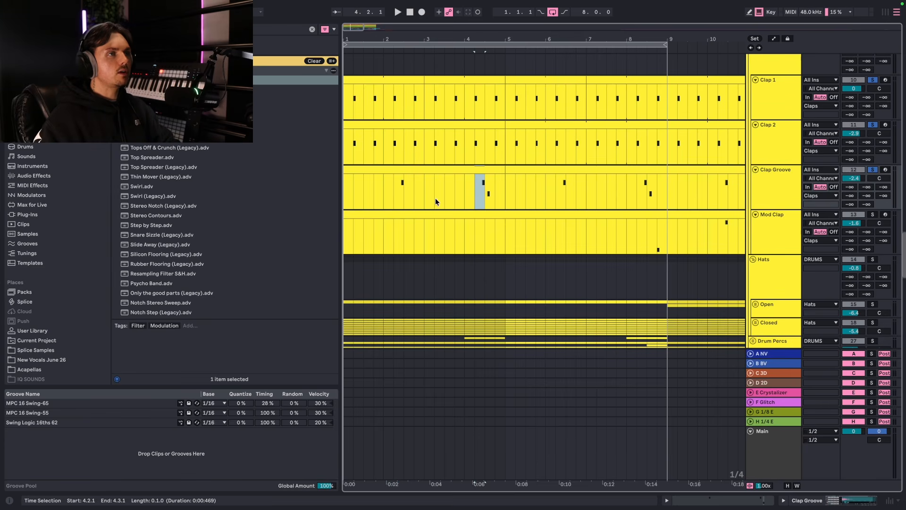
click(386, 190)
key(space)
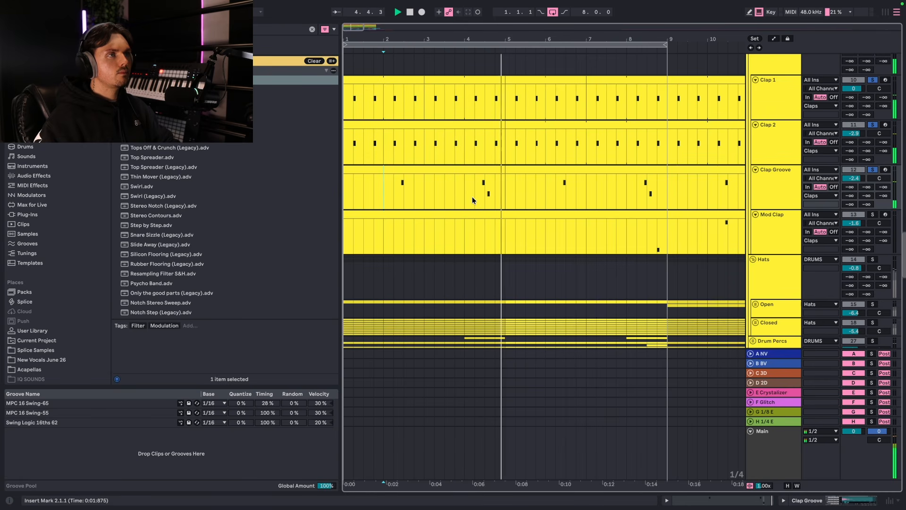
key(space)
drag(393, 200, 406, 196)
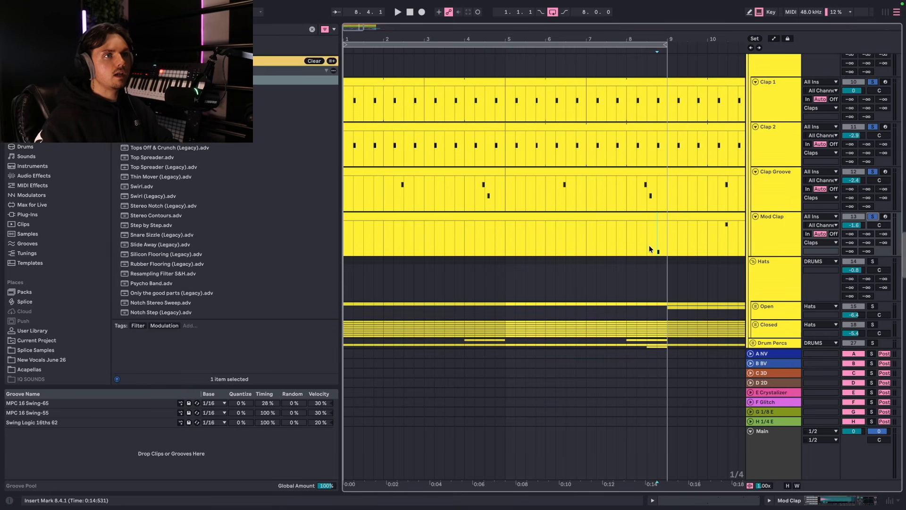
- Show the Mod Clap track's devices and try the Delay's Sync mode before returning it to Time
double_click(755, 231)
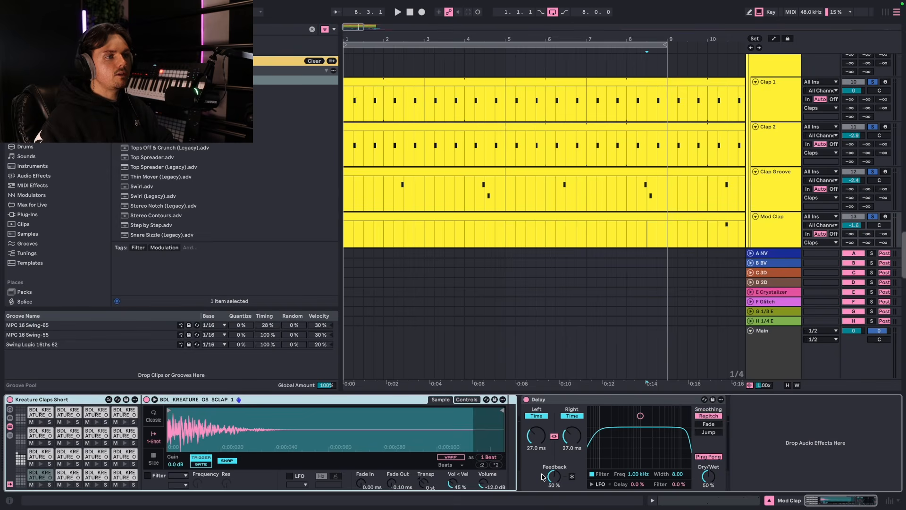
click(578, 416)
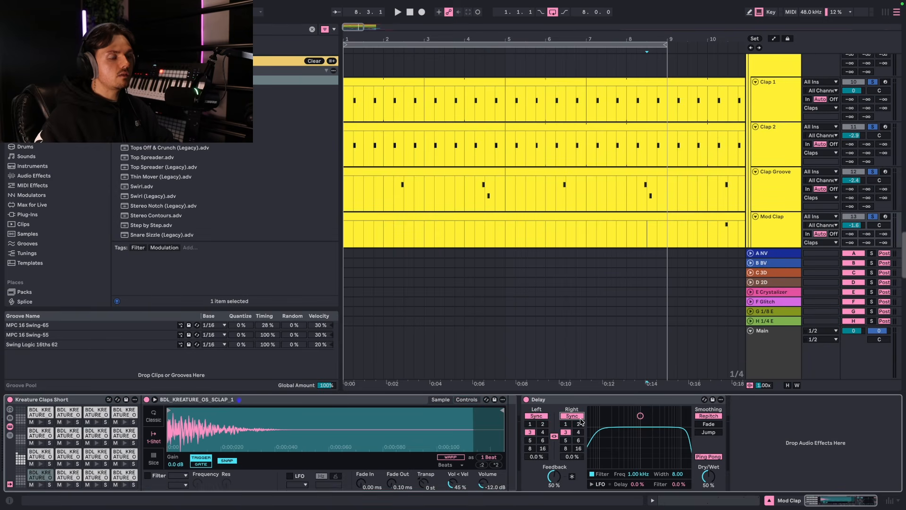
click(580, 418)
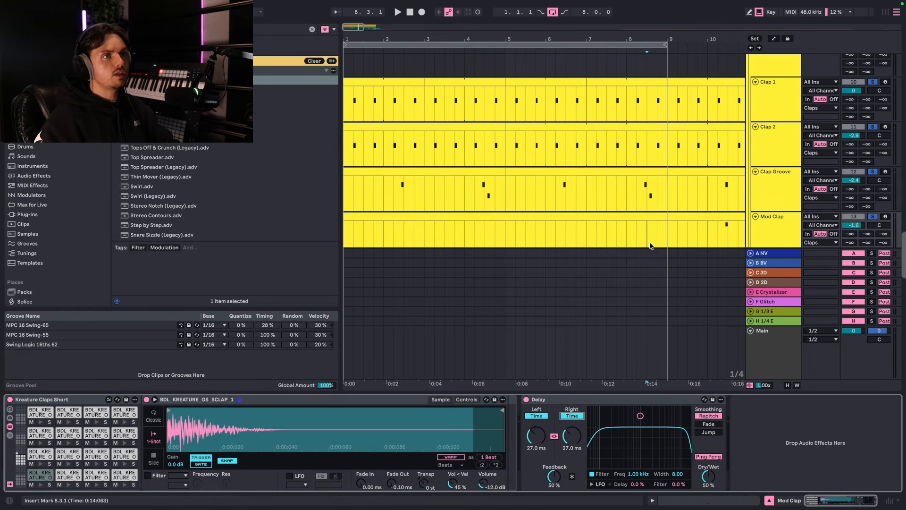
scroll(649, 212, down, 2)
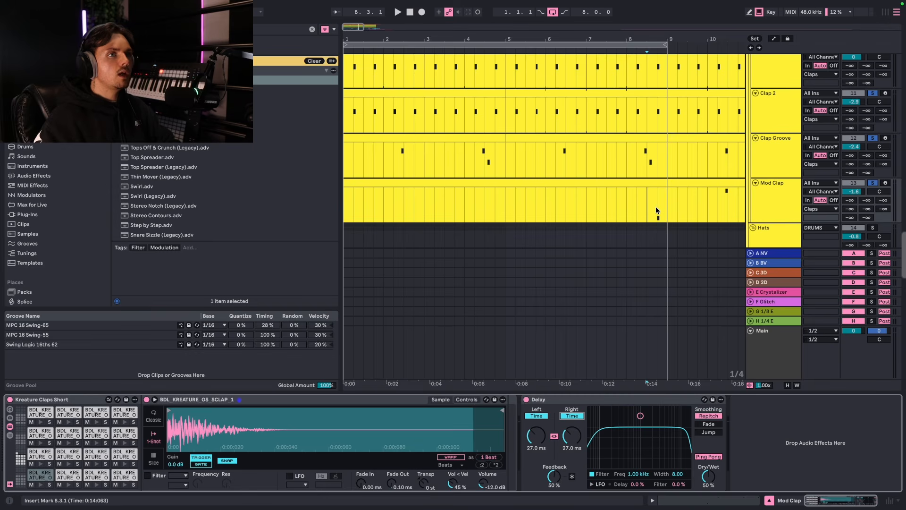
- Play the soloed claps from 8.3.1 and mark the Mod Clap hit at 8.4.1
key(space)
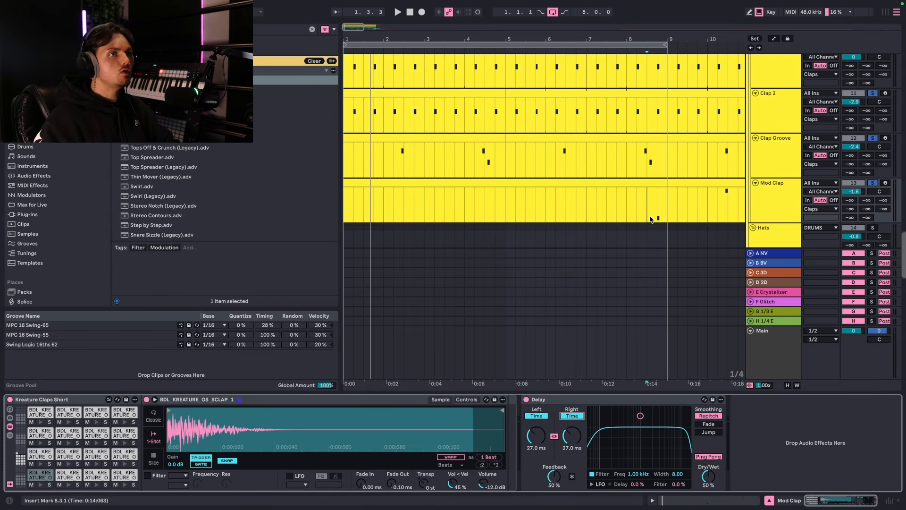
click(657, 218)
- Ramp the Mod Clap Delay's L Time automation from 8.4.1 to bar 9, auditioning end values of about 399 ms and 2 ms
click(571, 435)
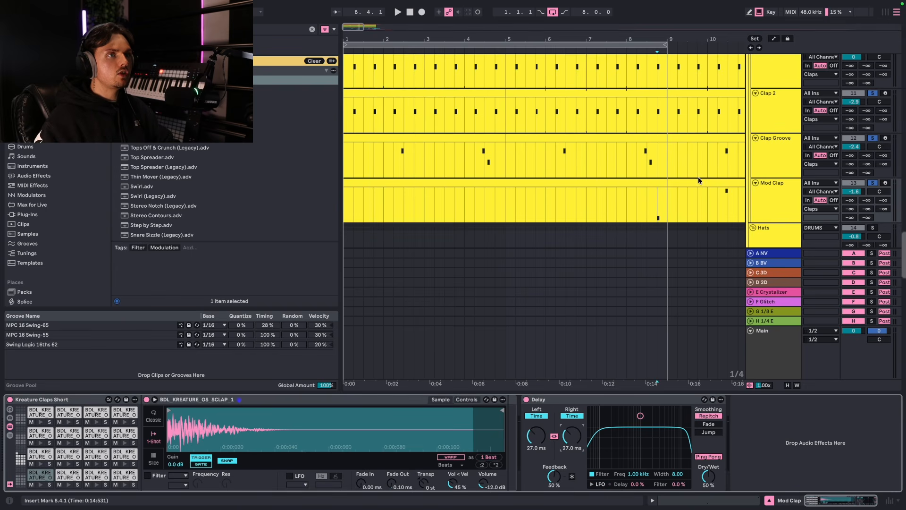
right_click(571, 416)
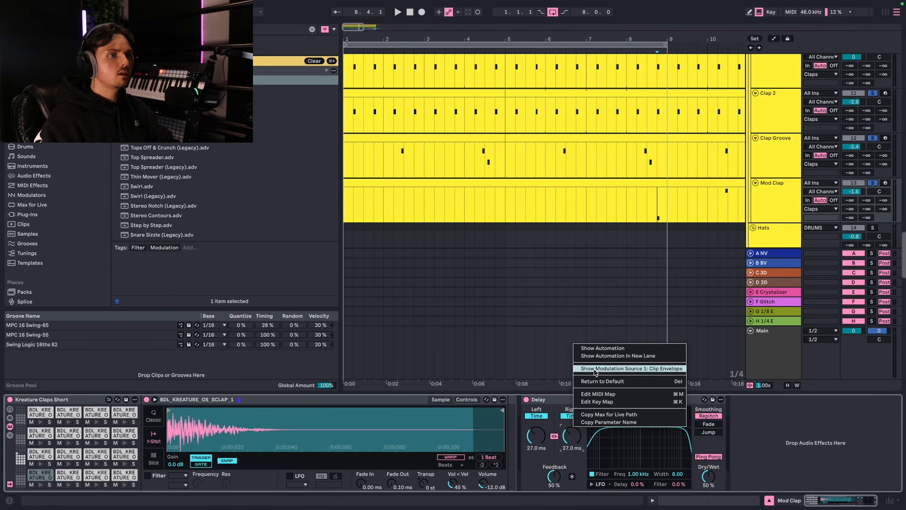
click(594, 372)
click(663, 211)
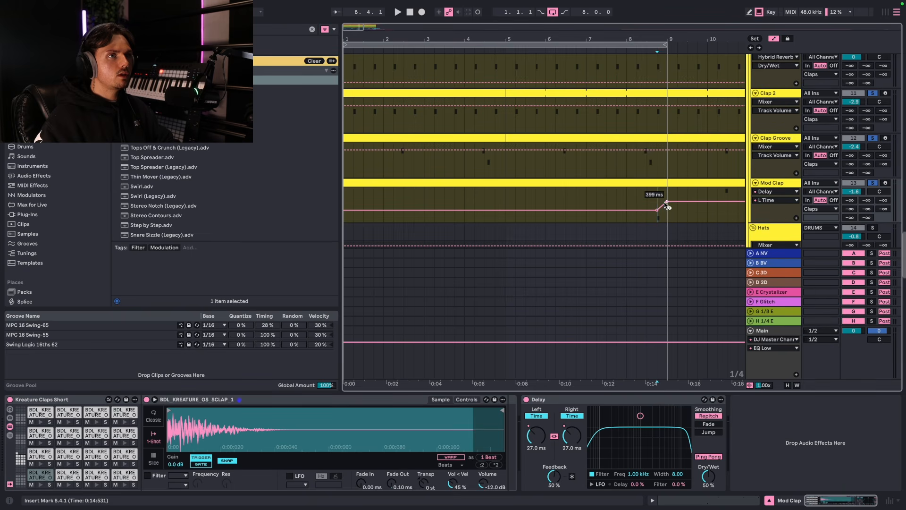
key(space)
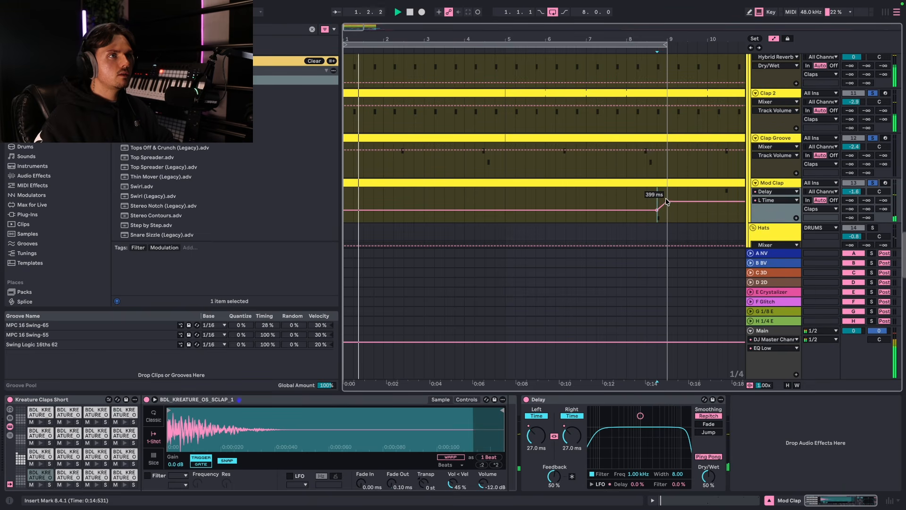
drag(667, 203, 667, 217)
key(space)
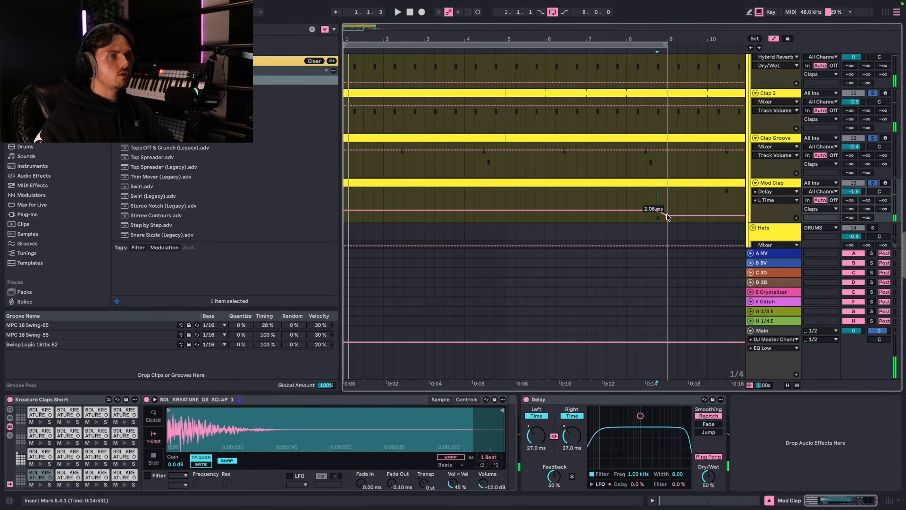